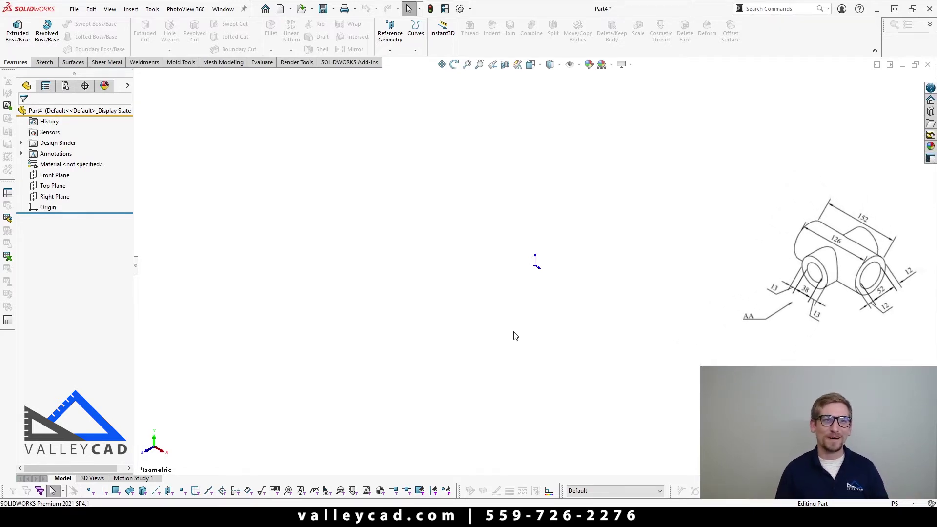
Start a new sketch on the Right Plane, discarding the earlier empty sketch.
{"action": "left_click", "coordinate": [54, 200]}
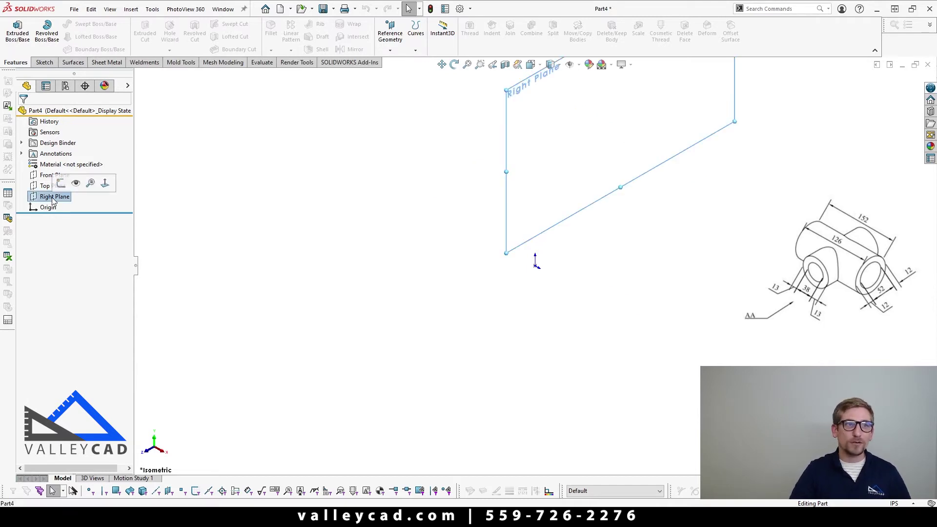
{"action": "left_click", "coordinate": [61, 183]}
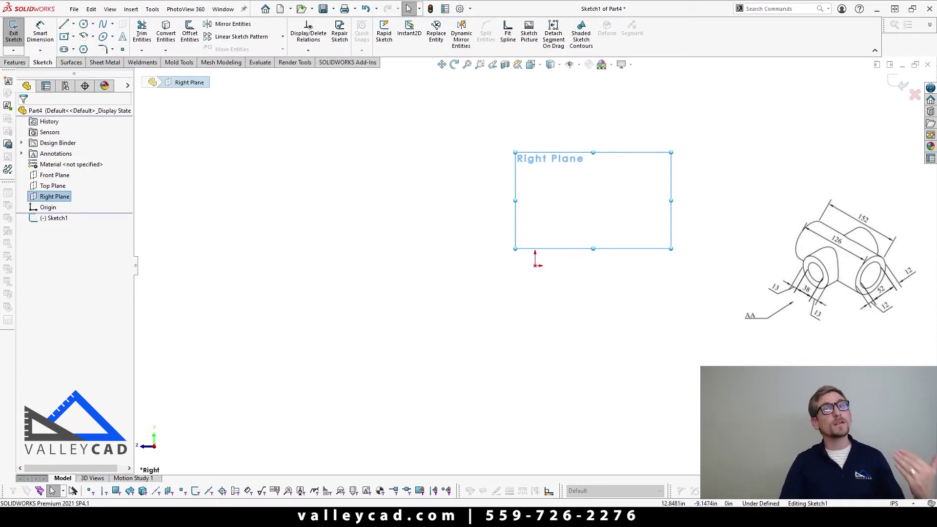
{"action": "key", "text": "ctrl+z"}
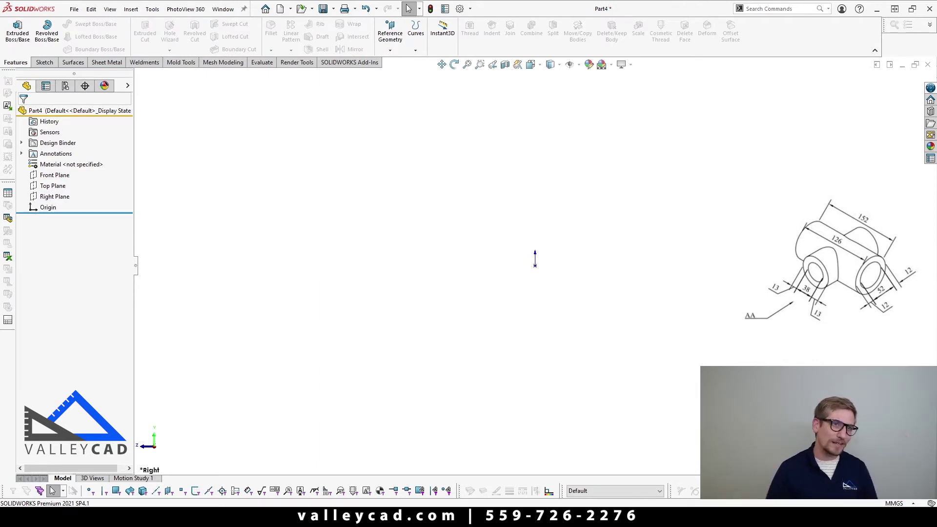
{"action": "left_click", "coordinate": [74, 199]}
{"action": "key", "text": "s"}
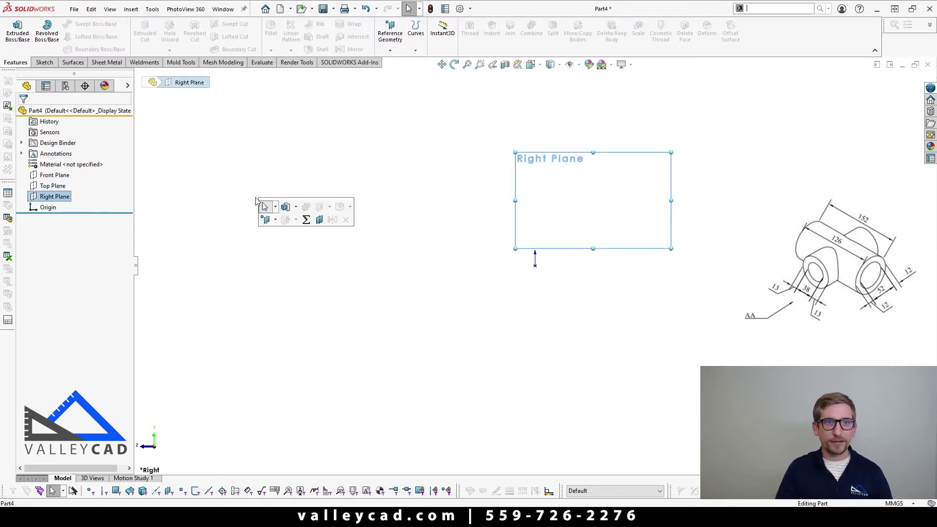
{"action": "left_click", "coordinate": [285, 207]}
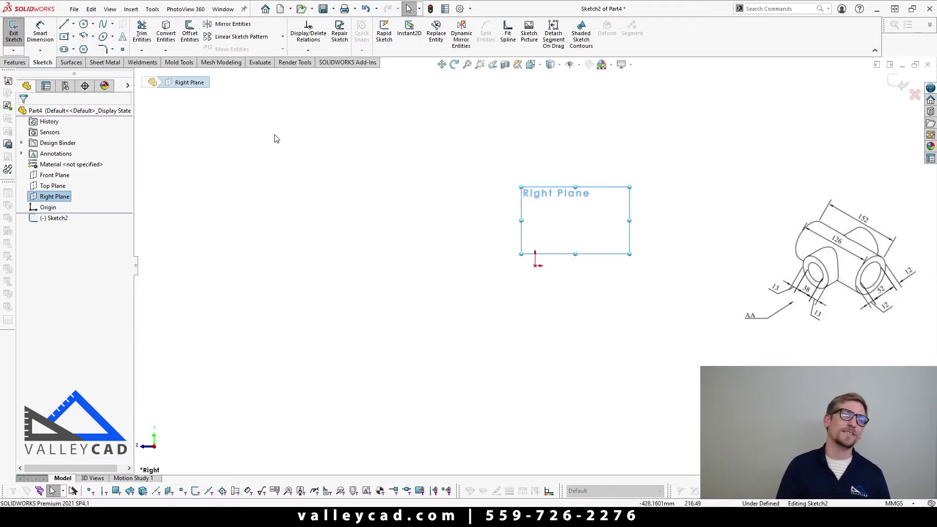
Draw a circle centred on the origin.
{"action": "key", "text": "l"}
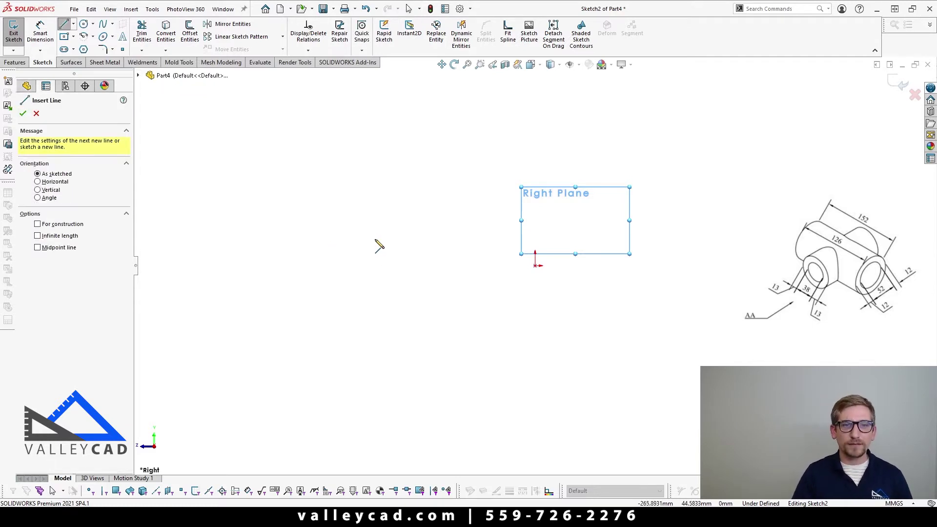
{"action": "right_click_drag", "start_coordinate": [367, 237], "coordinate": [406, 240]}
{"action": "left_click", "coordinate": [536, 266]}
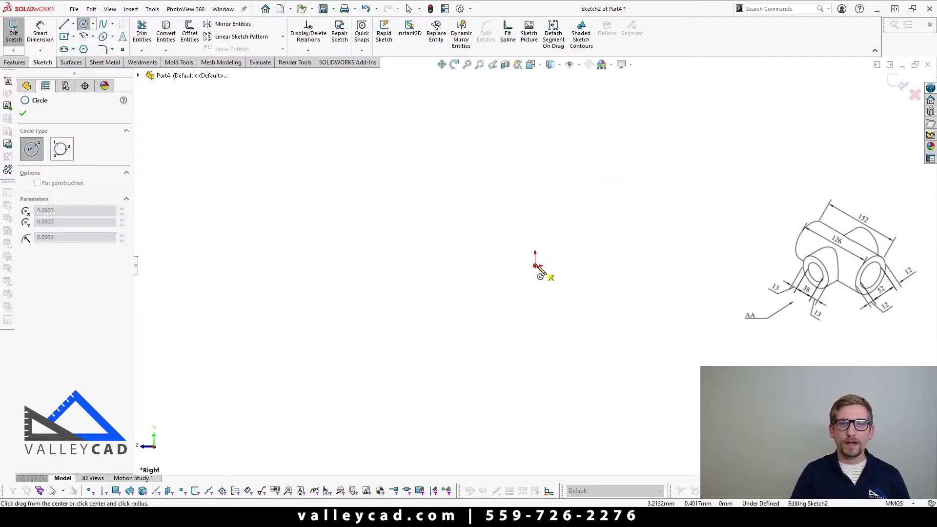
{"action": "left_click", "coordinate": [667, 267]}
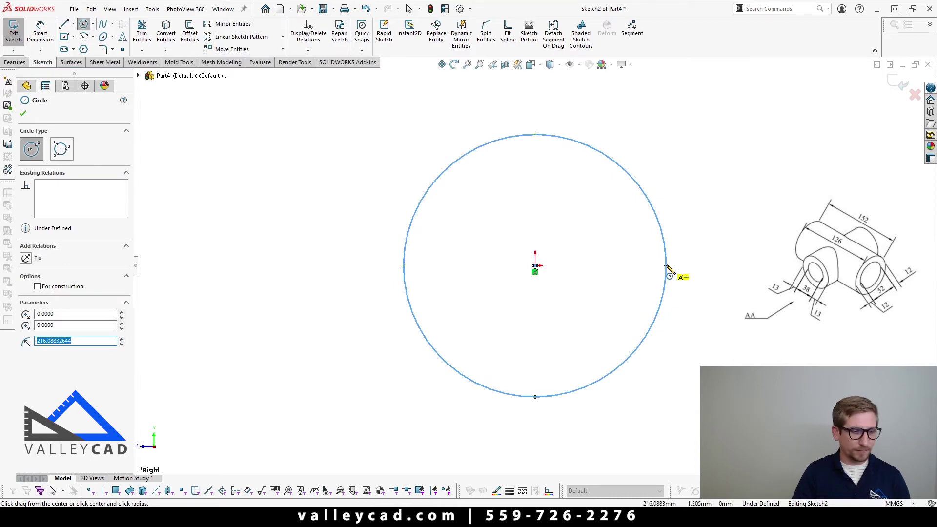
{"action": "key", "text": "Escape"}
{"action": "right_click", "coordinate": [690, 216]}
{"action": "key", "text": "Escape"}
Dimension the circle to Ø52 mm and launch Extruded Boss/Base.
{"action": "right_click_drag", "start_coordinate": [682, 189], "coordinate": [674, 152]}
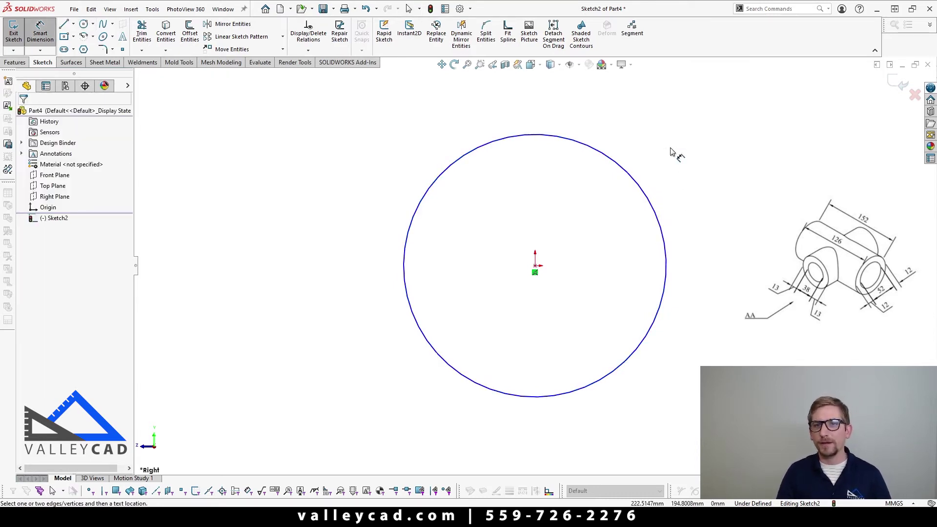
{"action": "left_click", "coordinate": [614, 160]}
{"action": "left_click", "coordinate": [721, 113]}
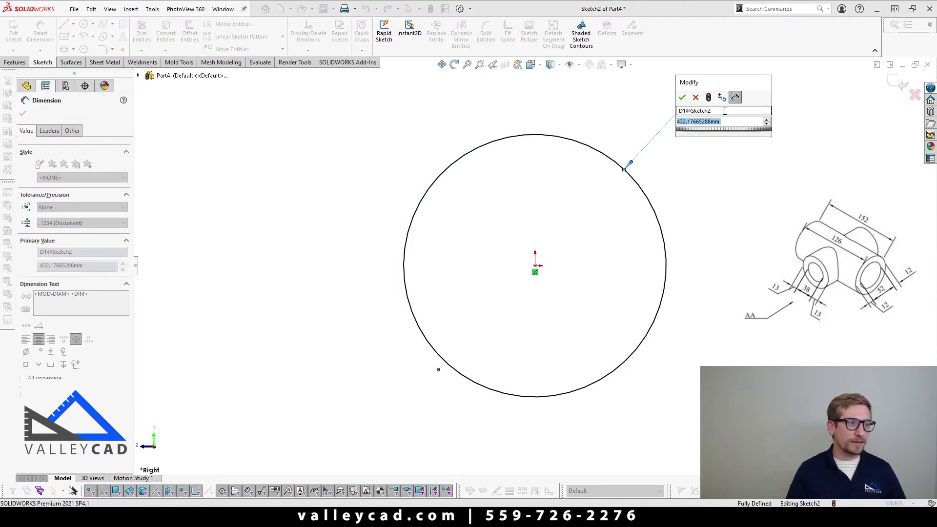
{"action": "type", "text": "52"}
{"action": "key", "text": "Return"}
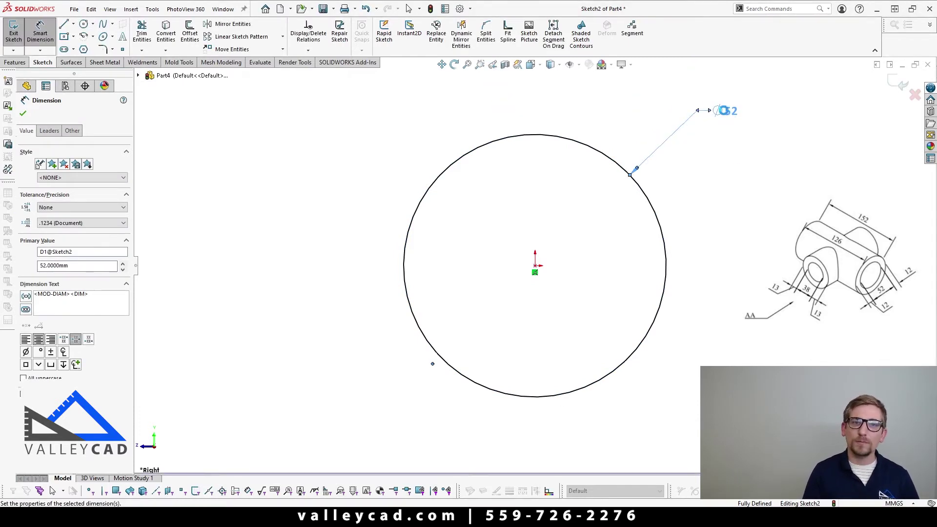
{"action": "left_click_drag", "start_coordinate": [726, 112], "coordinate": [734, 153]}
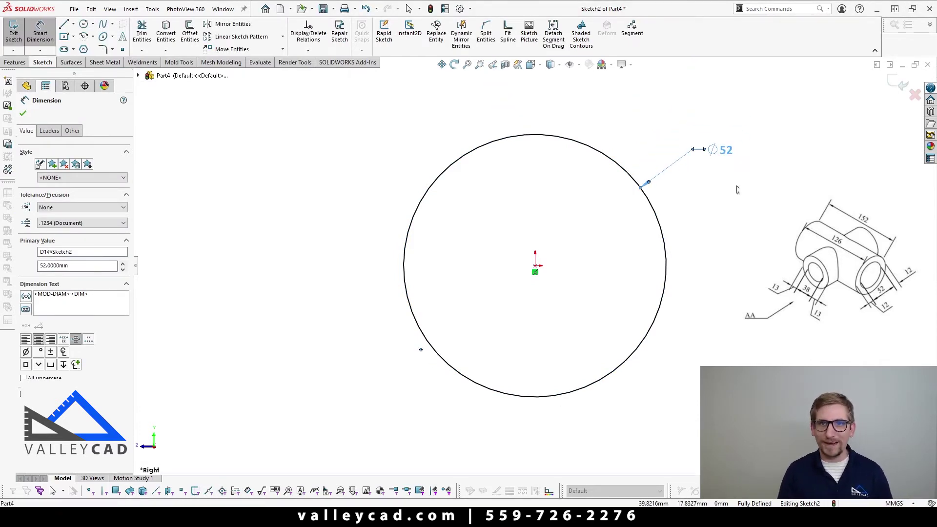
{"action": "key", "text": "Escape"}
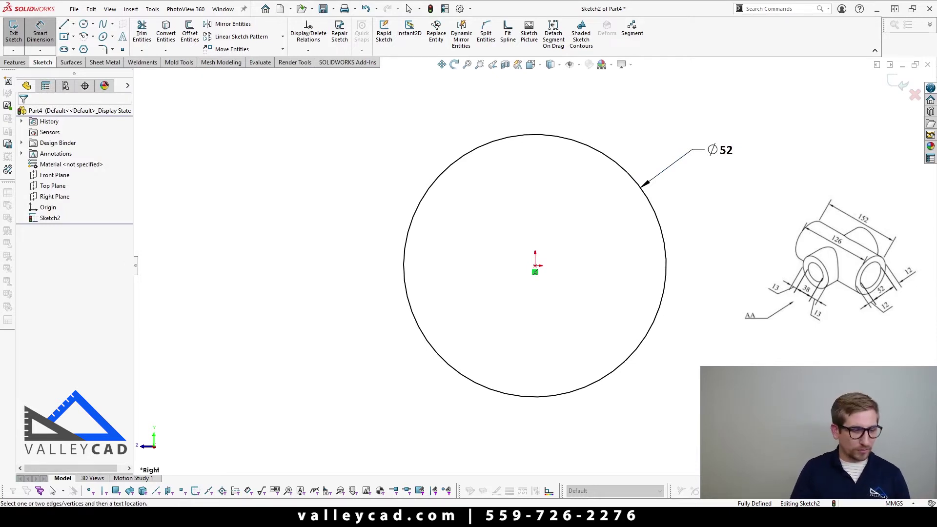
{"action": "key", "text": "Escape"}
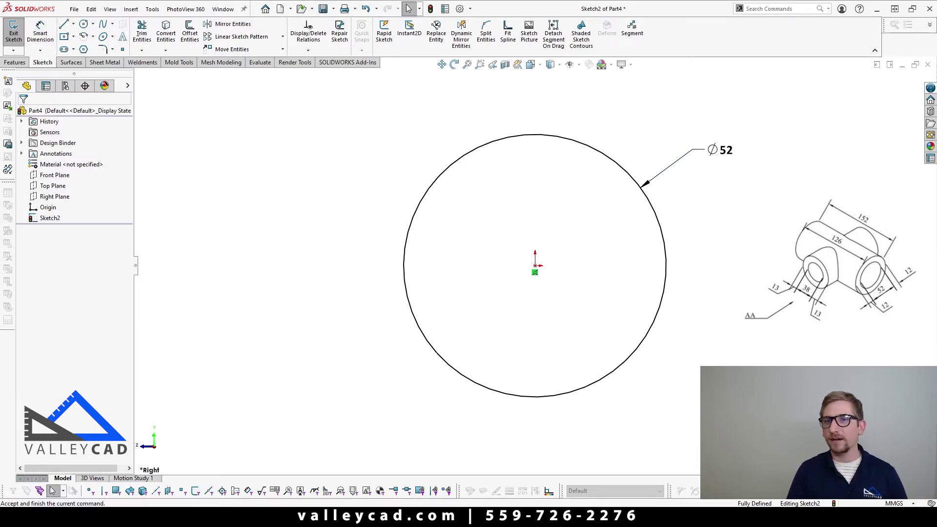
{"action": "key", "text": "e"}
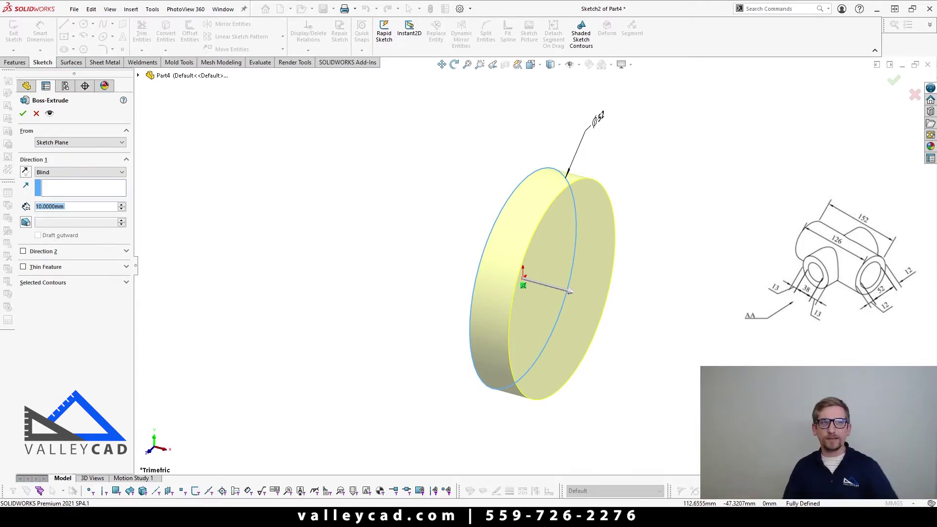
Set the extrusion to Mid Plane with a 126 mm depth.
{"action": "left_click", "coordinate": [70, 175]}
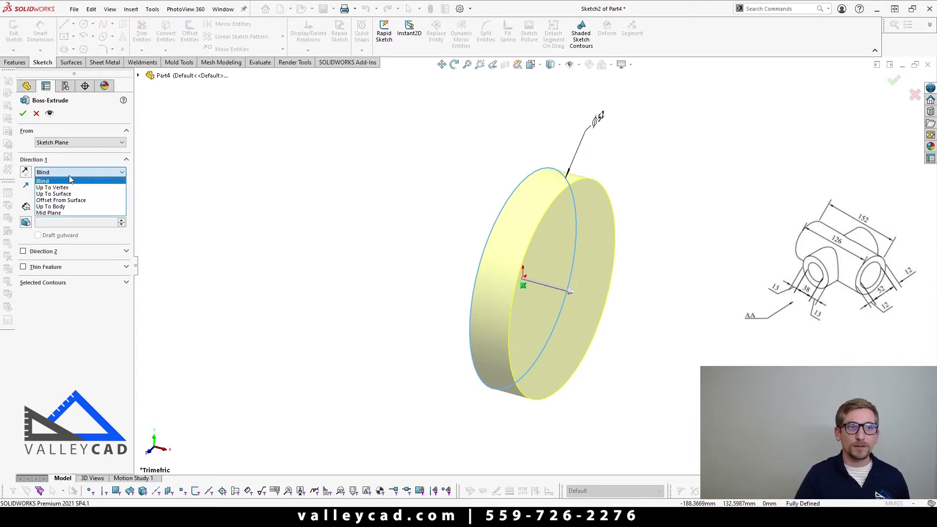
{"action": "left_click", "coordinate": [62, 213]}
{"action": "left_click", "coordinate": [68, 207]}
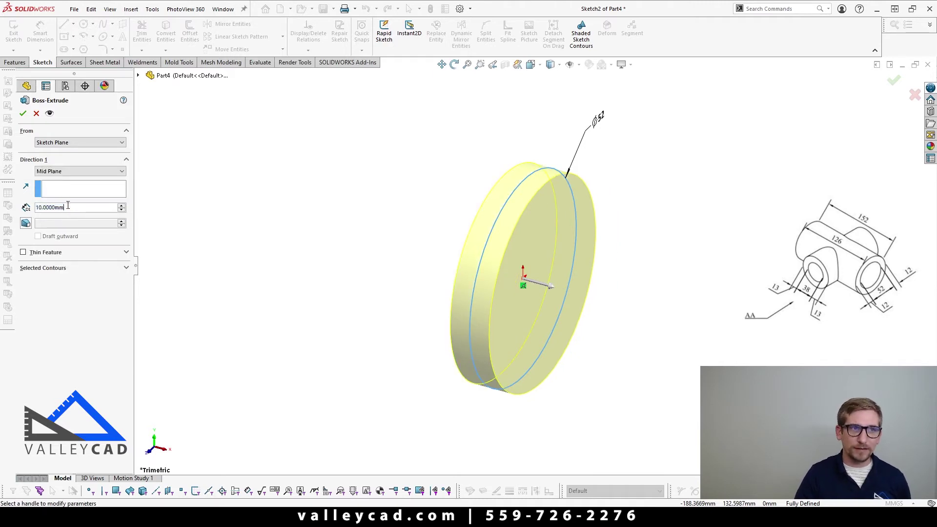
{"action": "key", "text": "ctrl+a"}
{"action": "type", "text": "126"}
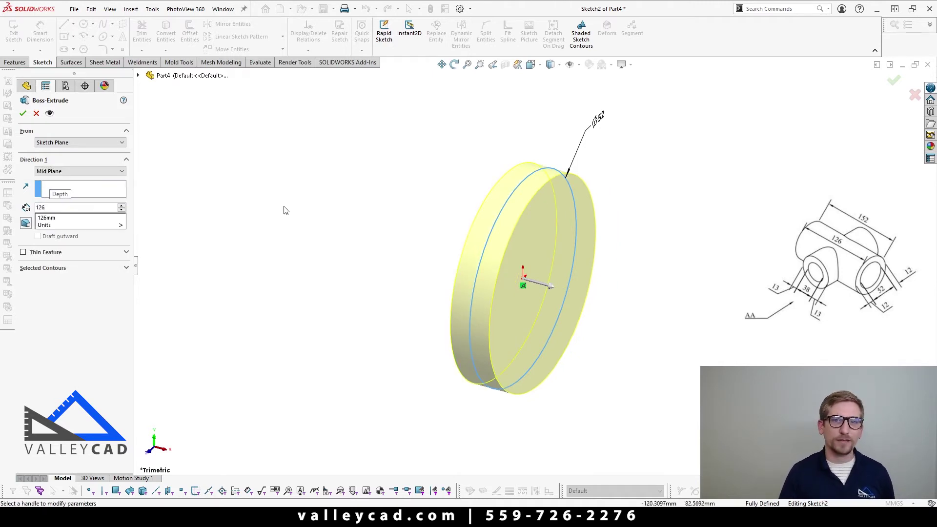
{"action": "key", "text": "Return"}
{"action": "key", "text": "f"}
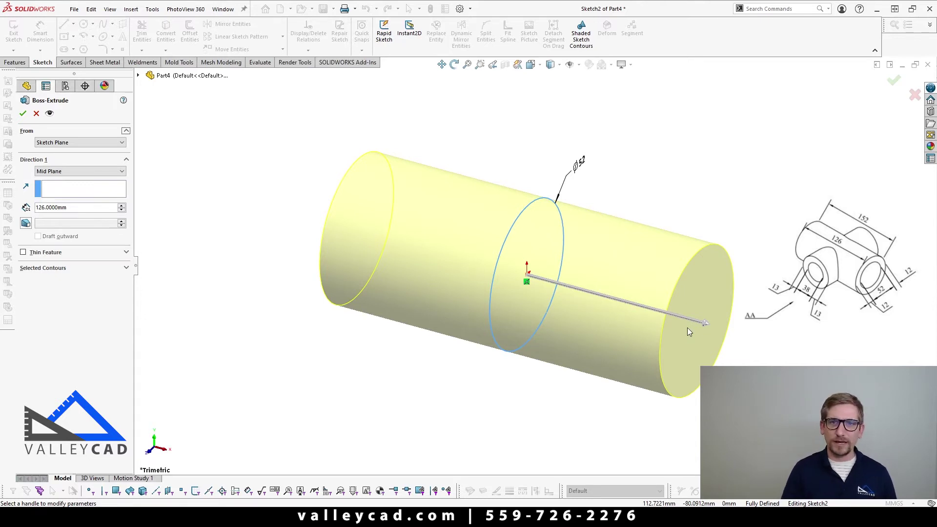
{"action": "mouse_move", "coordinate": [605, 412]}
{"action": "middle_mouse_down"}
{"action": "mouse_move", "coordinate": [573, 364]}
{"action": "mouse_move", "coordinate": [540, 361]}
{"action": "mouse_move", "coordinate": [543, 375]}
{"action": "middle_mouse_up"}
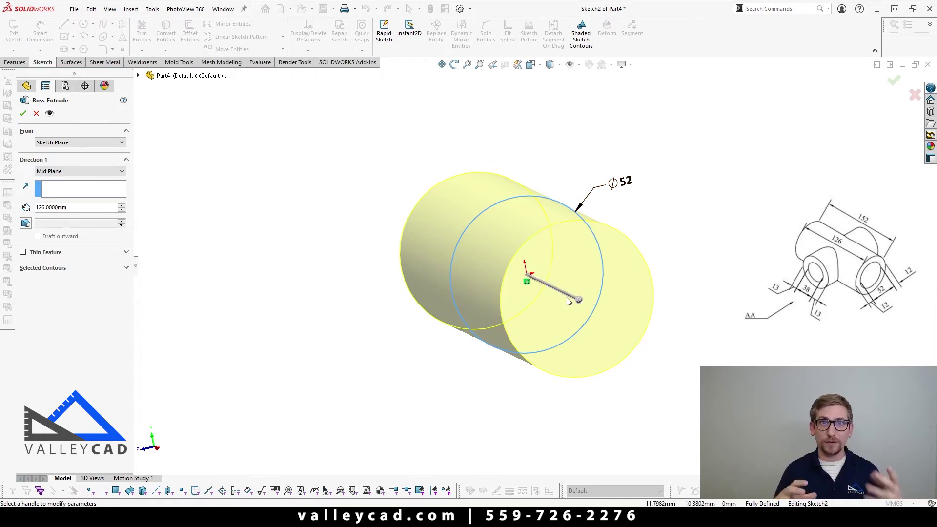
Make it a Thin Feature with 12 mm walls and accept the extrusion.
{"action": "left_click", "coordinate": [23, 252]}
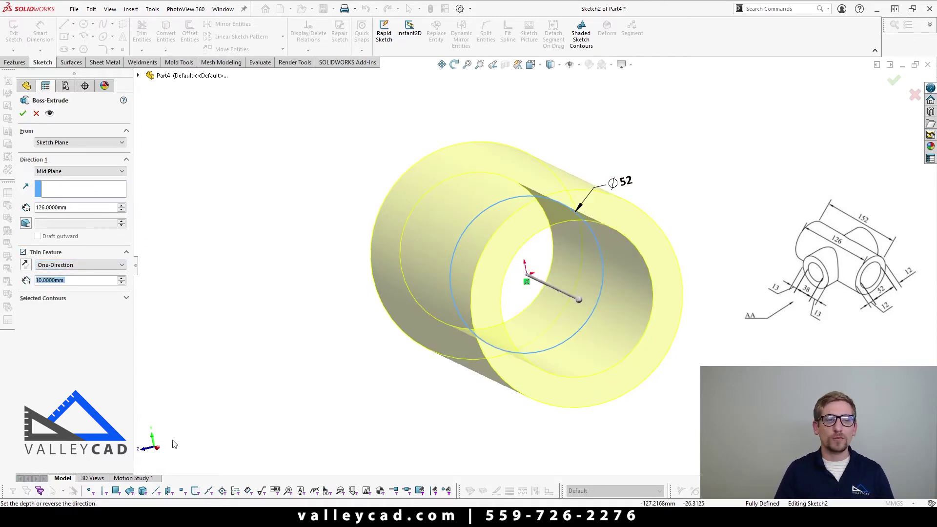
{"action": "key", "text": "ctrl+4"}
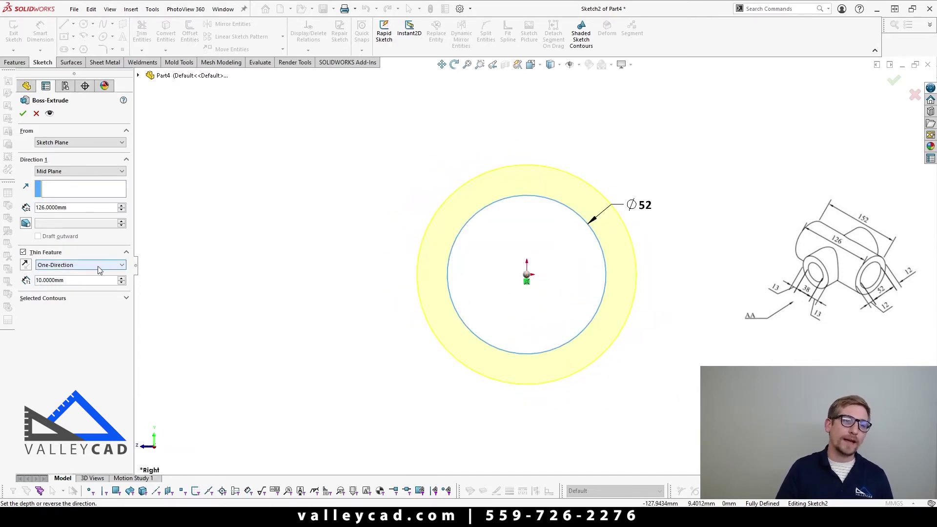
{"action": "double_click", "coordinate": [82, 279]}
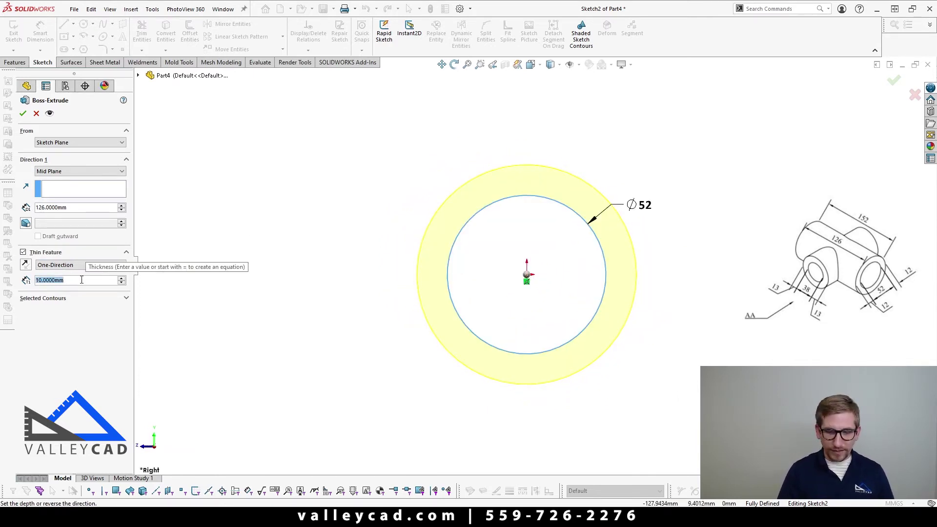
{"action": "type", "text": "12"}
{"action": "key", "text": "Return"}
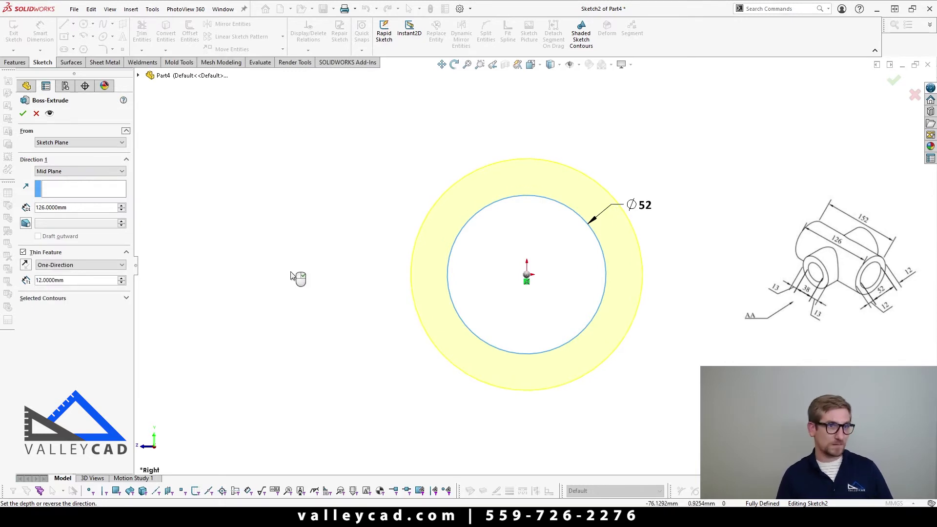
{"action": "left_click", "coordinate": [23, 113]}
{"action": "key", "text": "ctrl+7"}
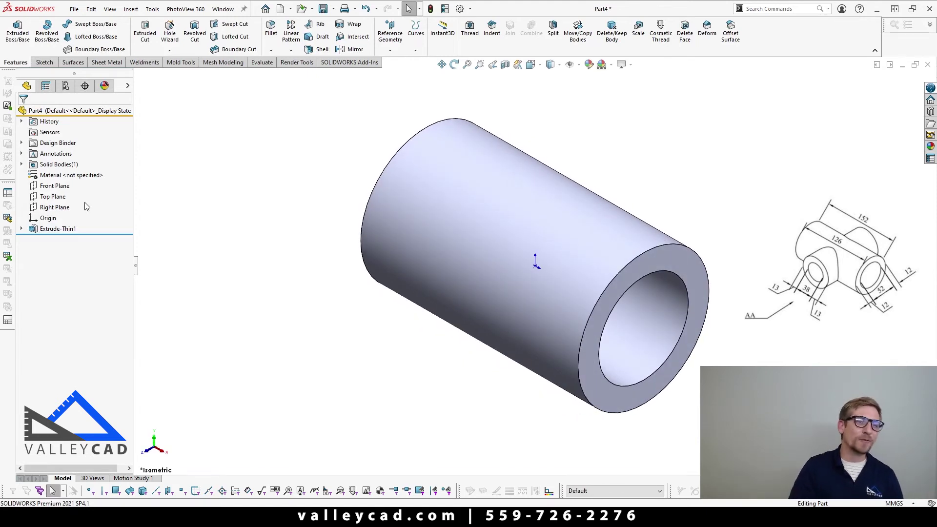
Sketch a circle centred on the origin on the Front Plane.
{"action": "left_click", "coordinate": [55, 186]}
{"action": "key", "text": "d"}
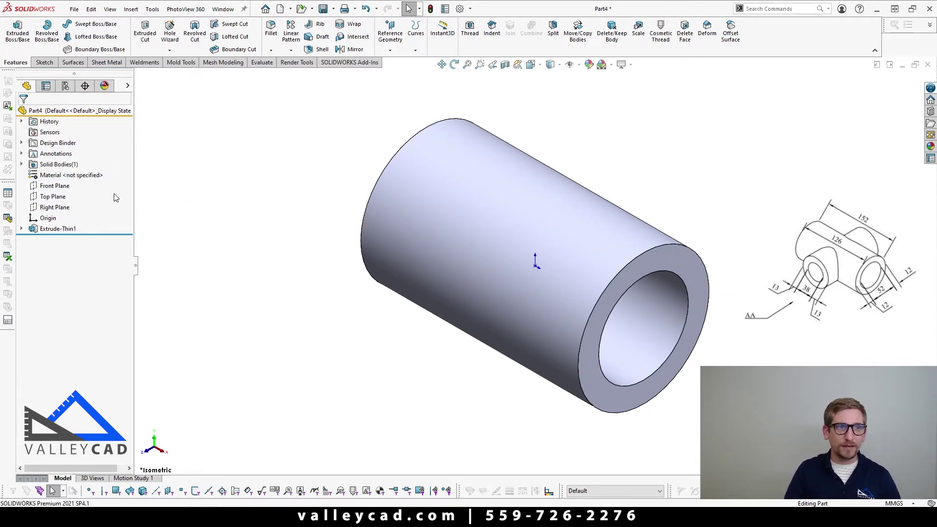
{"action": "left_click", "coordinate": [215, 210]}
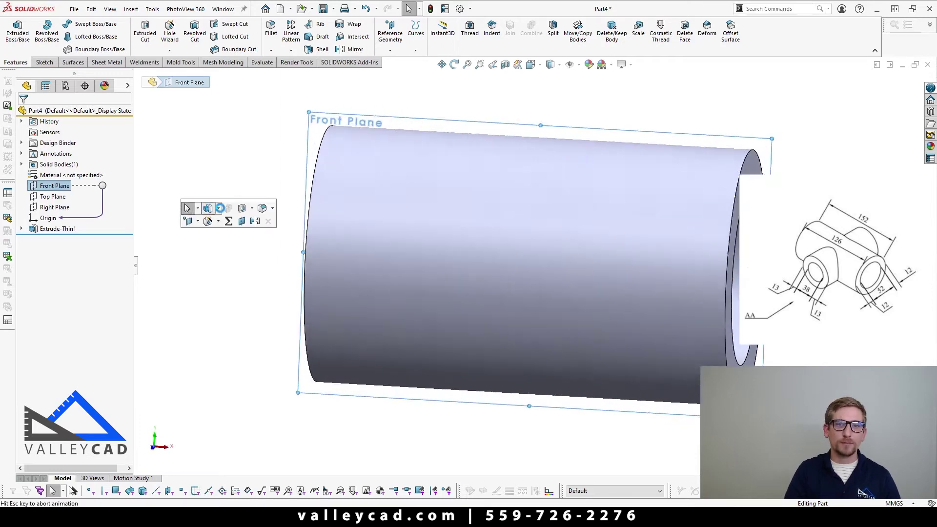
{"action": "left_click", "coordinate": [84, 24]}
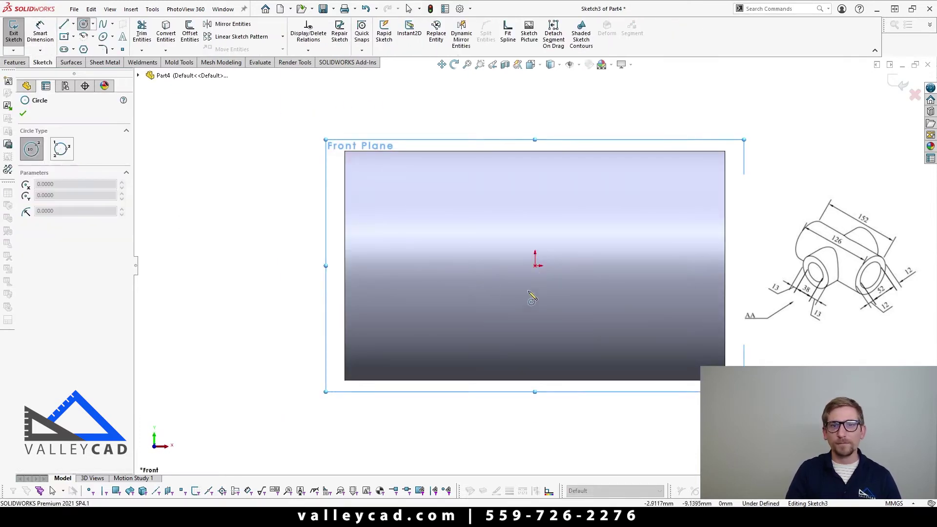
{"action": "left_click", "coordinate": [536, 266]}
{"action": "left_click", "coordinate": [636, 298]}
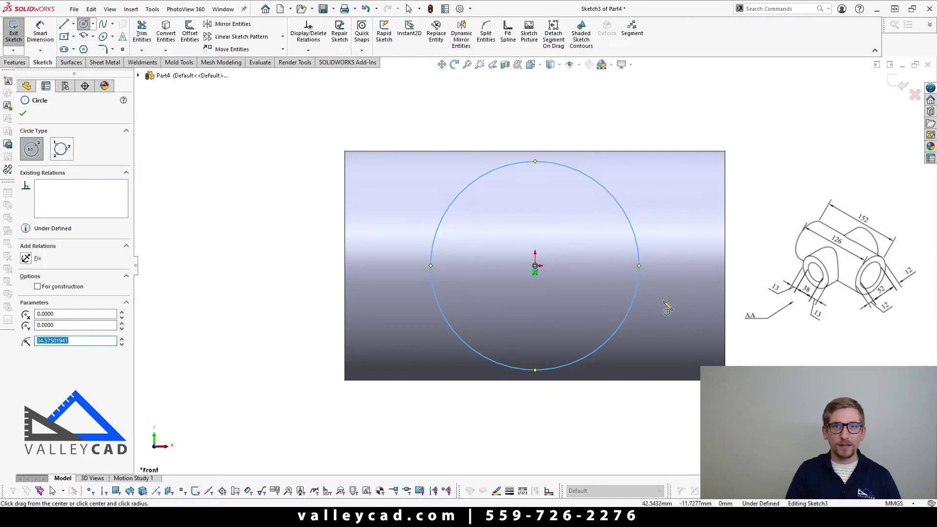
{"action": "mouse_move", "coordinate": [663, 301]}
{"action": "right_mouse_down"}
{"action": "mouse_move", "coordinate": [671, 297]}
{"action": "mouse_move", "coordinate": [663, 256]}
{"action": "right_mouse_up"}
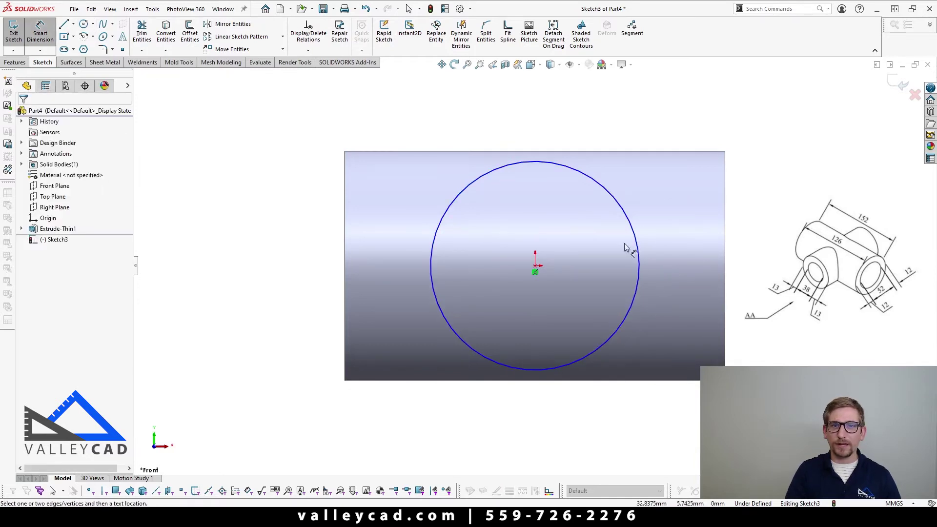
Dimension the circle to Ø38 mm and launch Extruded Boss/Base.
{"action": "left_click", "coordinate": [581, 175]}
{"action": "left_click", "coordinate": [686, 110]}
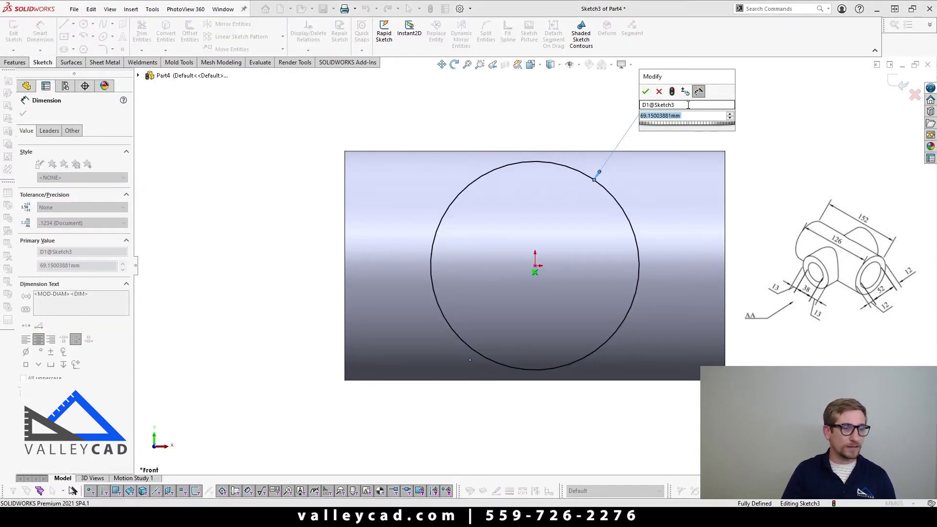
{"action": "type", "text": "38"}
{"action": "key", "text": "Return"}
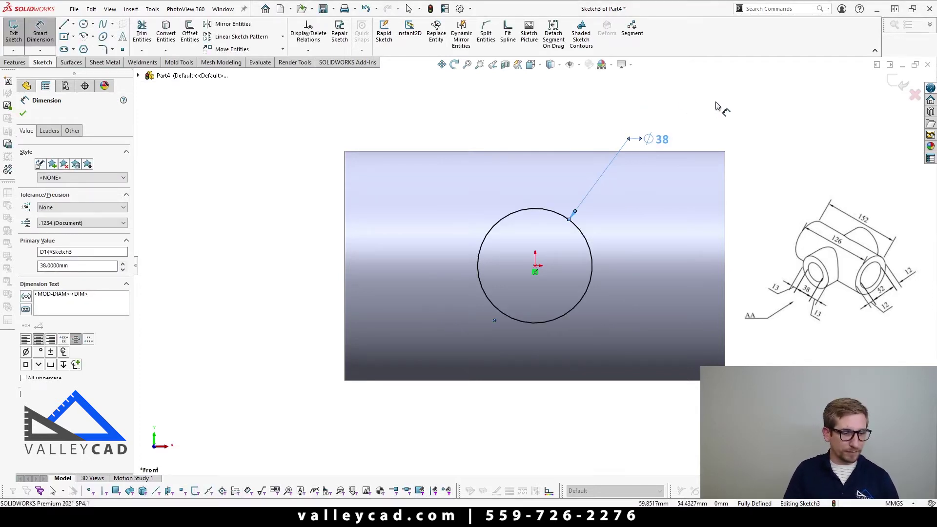
{"action": "key", "text": "Escape"}
{"action": "key", "text": "e"}
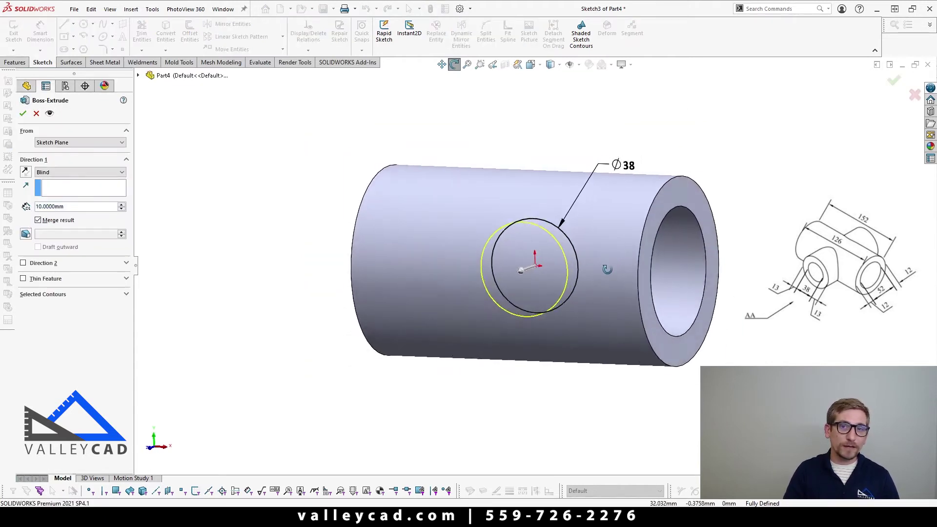
Set a 152 mm Mid Plane depth and turn off Merge result.
{"action": "left_click", "coordinate": [62, 173]}
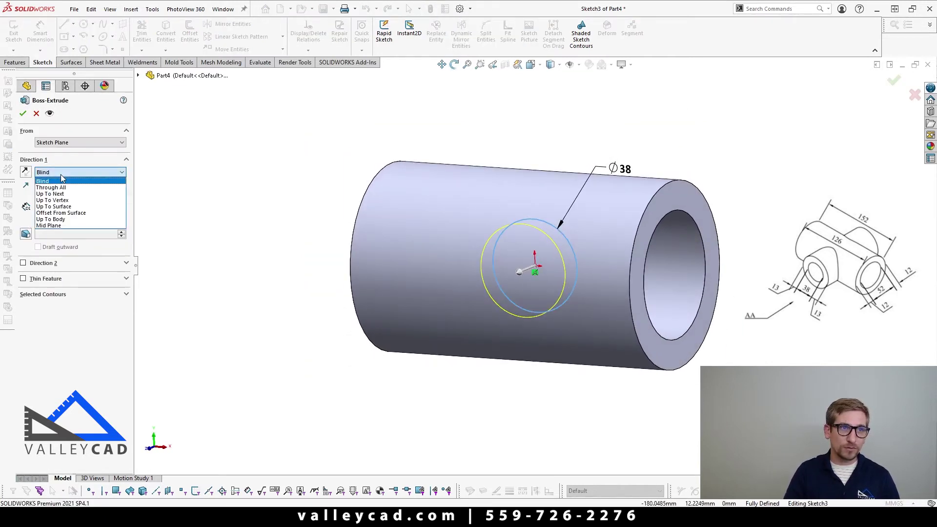
{"action": "left_click", "coordinate": [49, 226]}
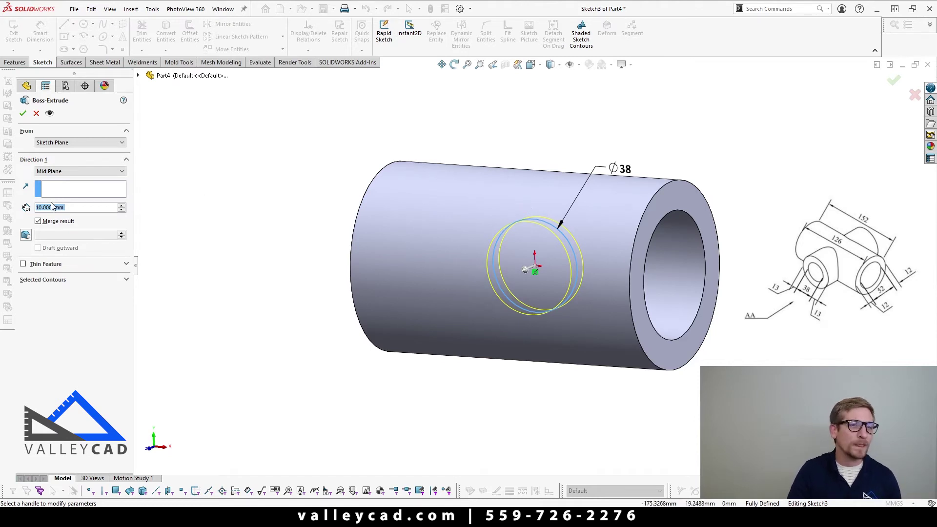
{"action": "type", "text": "152"}
{"action": "key", "text": "Return"}
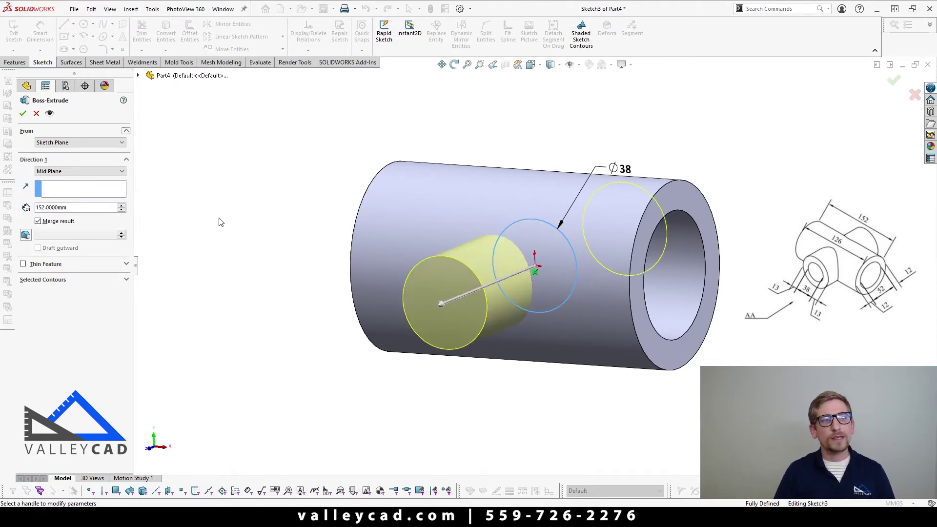
{"action": "left_click", "coordinate": [38, 222]}
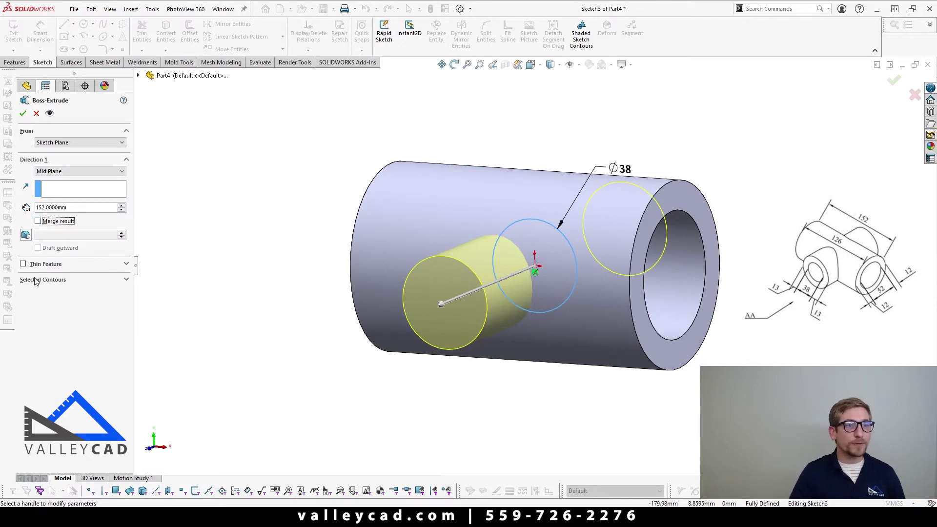
Enable Thin Feature at 13 mm and accept the second tube extrusion.
{"action": "left_click", "coordinate": [23, 264]}
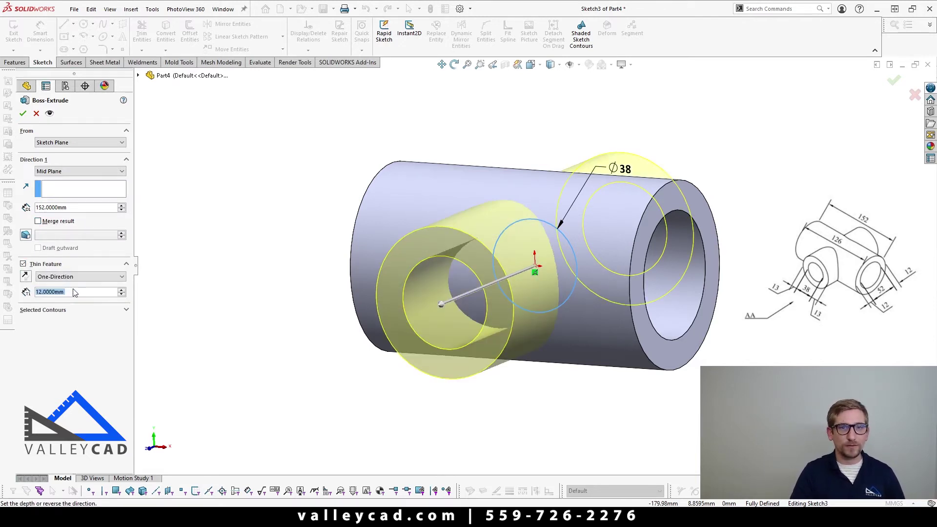
{"action": "type", "text": "13"}
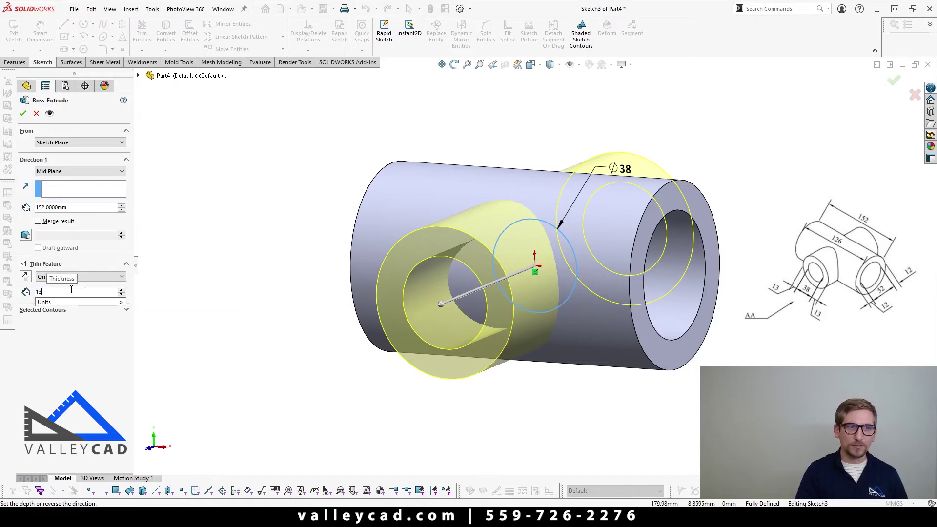
{"action": "middle_click_drag", "start_coordinate": [234, 261], "coordinate": [197, 226]}
{"action": "left_click", "coordinate": [23, 113]}
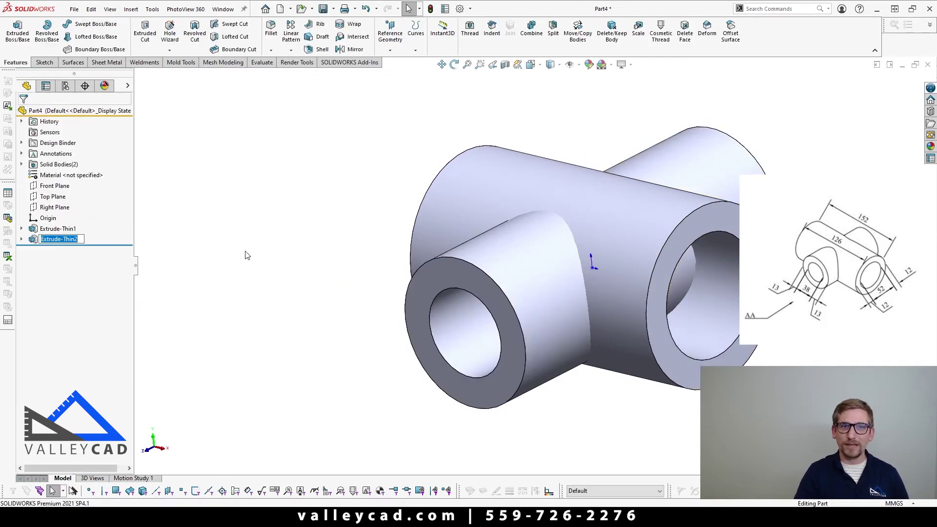
{"action": "key", "text": "ctrl+7"}
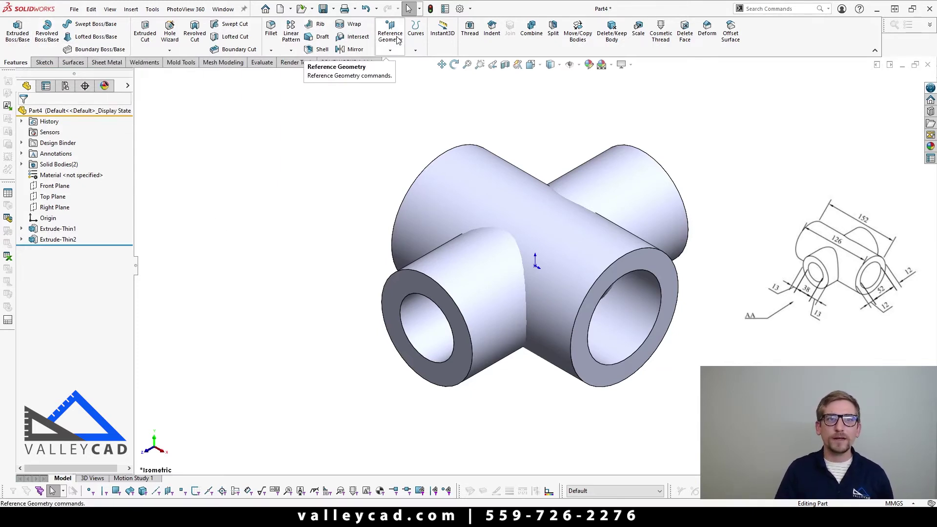
Run Intersect on both tube bodies and calculate the regions.
{"action": "left_click", "coordinate": [353, 37]}
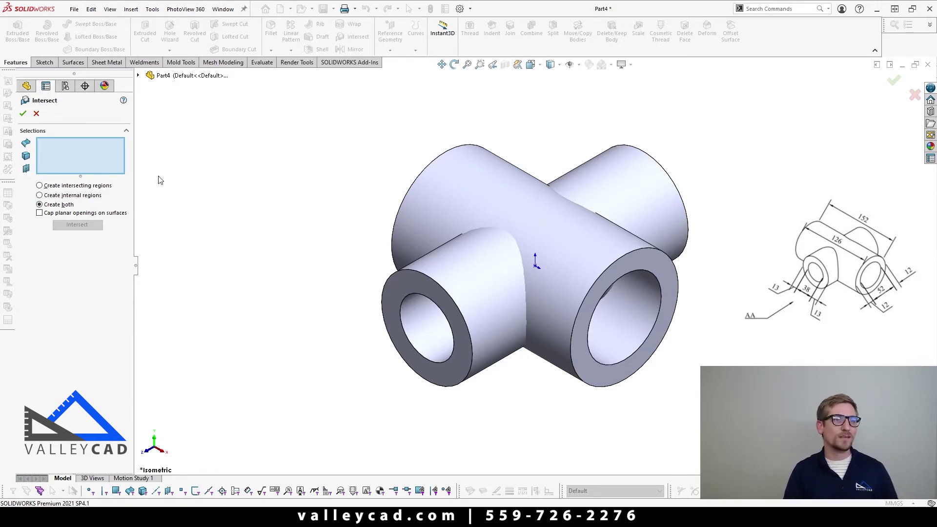
{"action": "left_click", "coordinate": [505, 286]}
{"action": "left_click", "coordinate": [581, 267]}
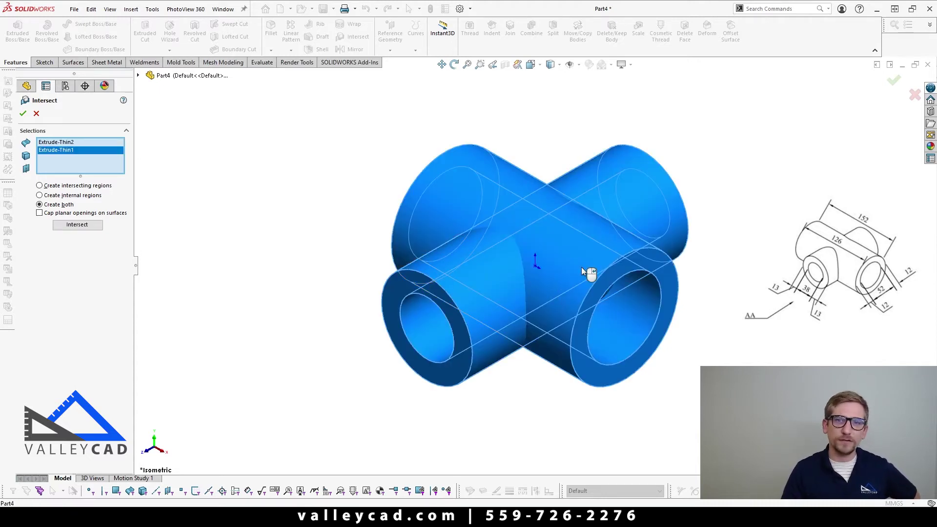
{"action": "right_click", "coordinate": [581, 267]}
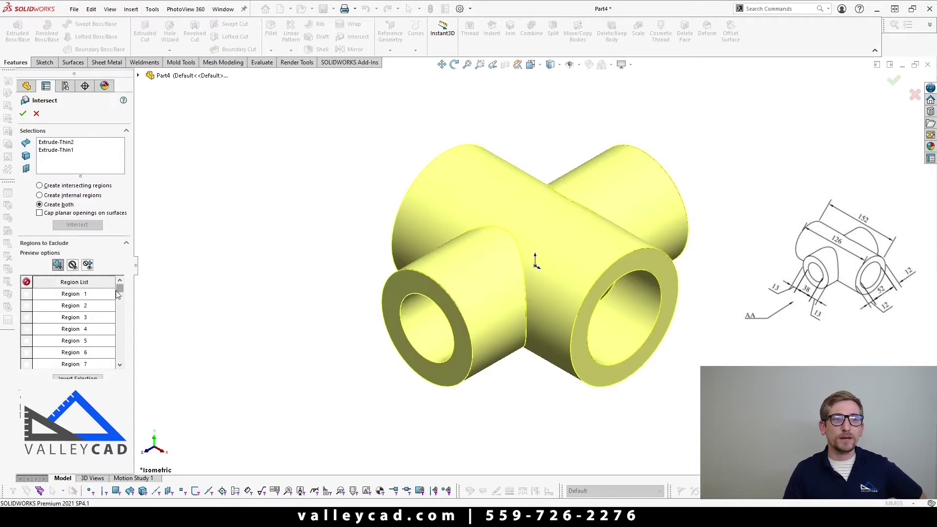
Exclude the inner core region of the side tube from the result.
{"action": "mouse_move", "coordinate": [118, 291]}
{"action": "left_mouse_down"}
{"action": "mouse_move", "coordinate": [115, 327]}
{"action": "mouse_move", "coordinate": [117, 283]}
{"action": "left_mouse_up"}
{"action": "middle_click_drag", "start_coordinate": [339, 343], "coordinate": [352, 295]}
{"action": "left_click", "coordinate": [530, 277]}
{"action": "scroll", "coordinate": [549, 276], "scroll_direction": "down", "scroll_amount": 5}
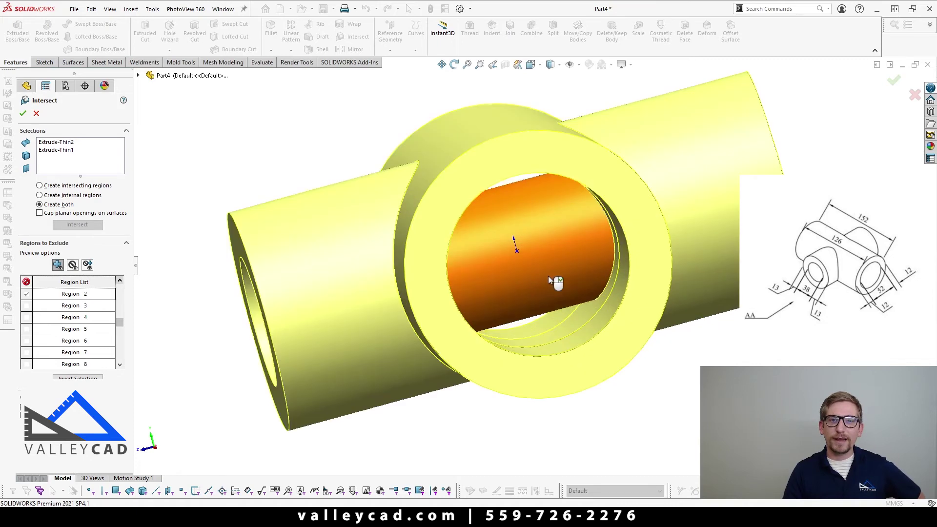
{"action": "left_click", "coordinate": [548, 276]}
{"action": "middle_click_drag", "start_coordinate": [550, 295], "coordinate": [515, 280]}
{"action": "left_click", "coordinate": [427, 309]}
Also exclude Region 5 and accept the intersection.
{"action": "middle_click_drag", "start_coordinate": [426, 309], "coordinate": [517, 244]}
{"action": "left_click", "coordinate": [516, 280]}
{"action": "scroll", "coordinate": [517, 280], "scroll_direction": "up", "scroll_amount": 3}
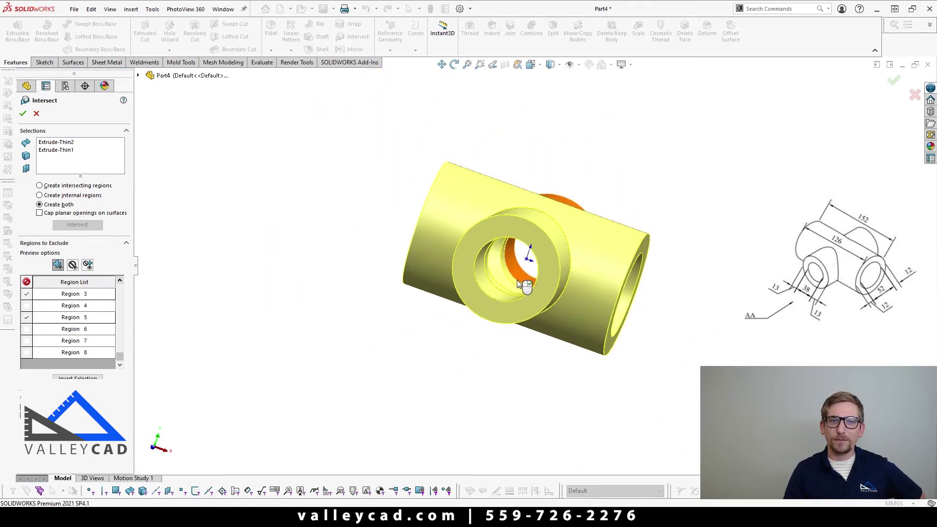
{"action": "right_click", "coordinate": [517, 279]}
{"action": "middle_click_drag", "start_coordinate": [626, 387], "coordinate": [362, 388]}
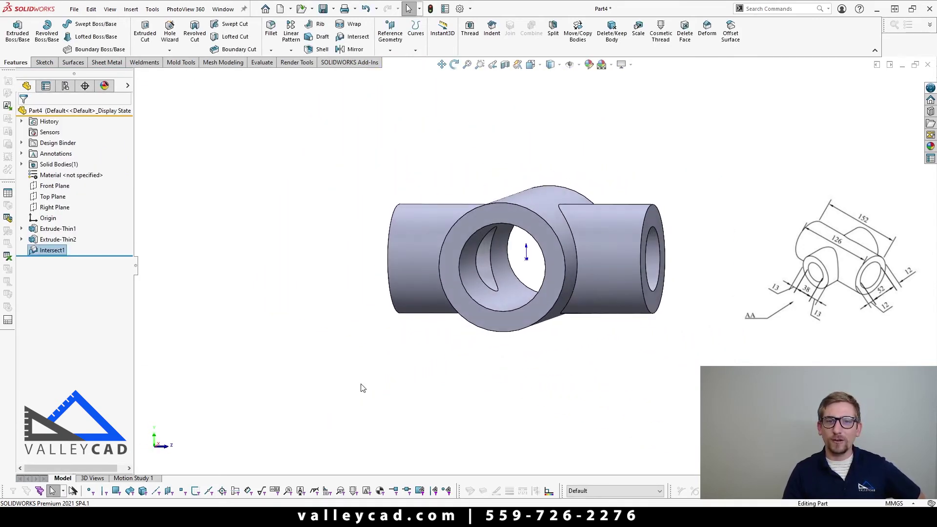
{"action": "left_click", "coordinate": [362, 388]}
{"action": "key", "text": "ctrl+7"}
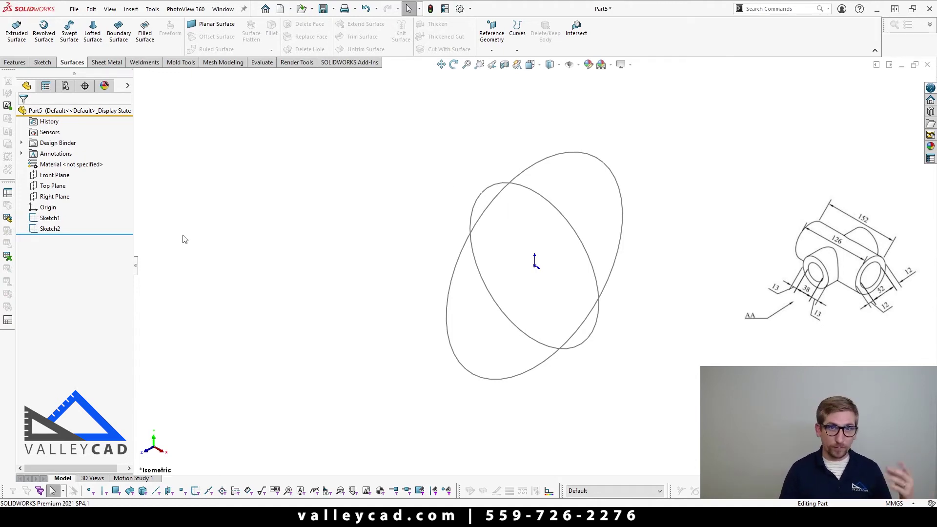
Select Sketch1 in Part5's FeatureManager tree.
{"action": "left_click", "coordinate": [56, 217]}
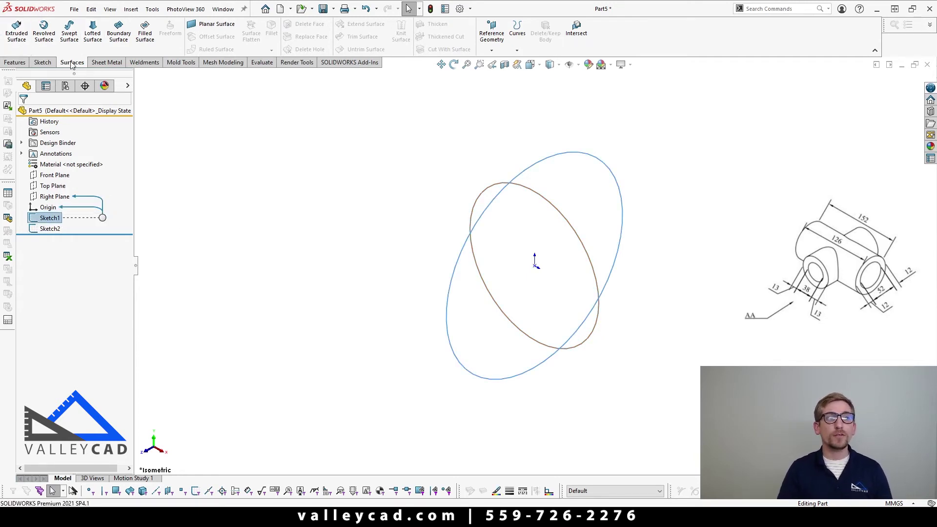
Surface-extrude Sketch1 126 mm with Mid Plane.
{"action": "left_click", "coordinate": [16, 42]}
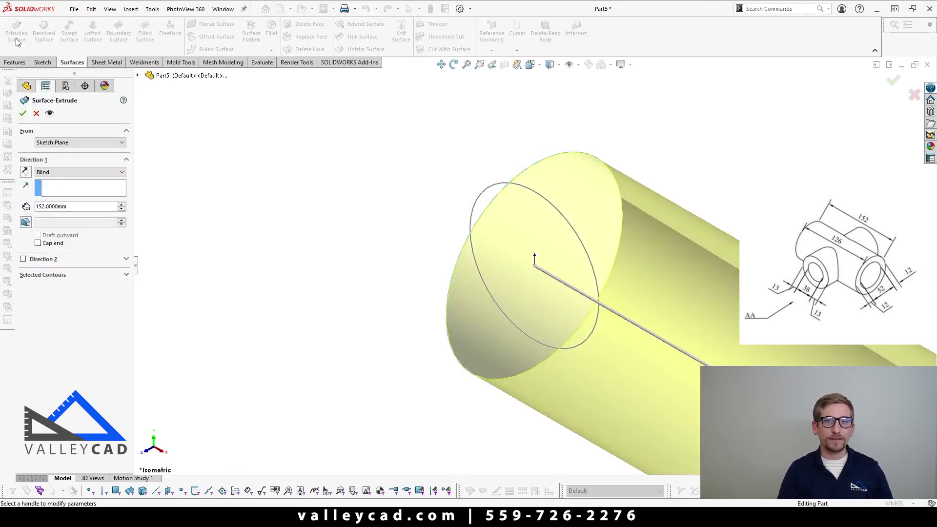
{"action": "left_click", "coordinate": [78, 172]}
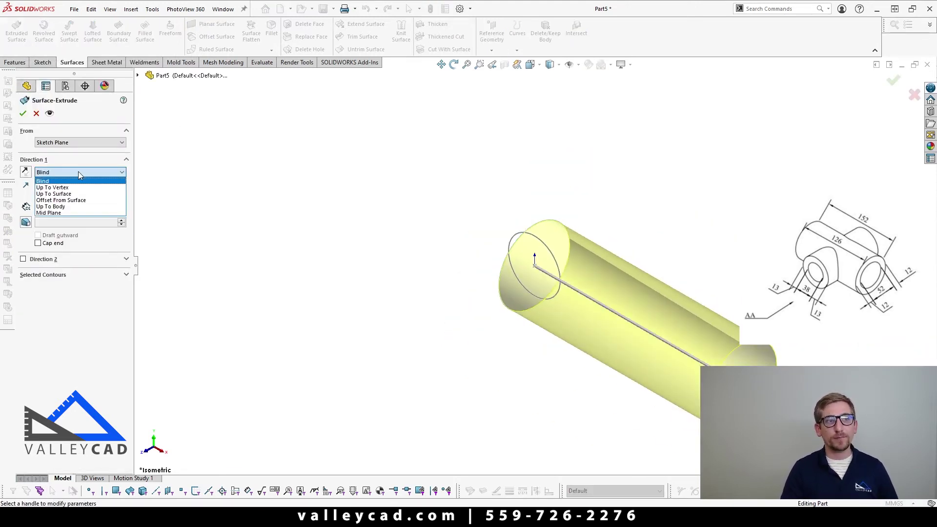
{"action": "left_click", "coordinate": [68, 213]}
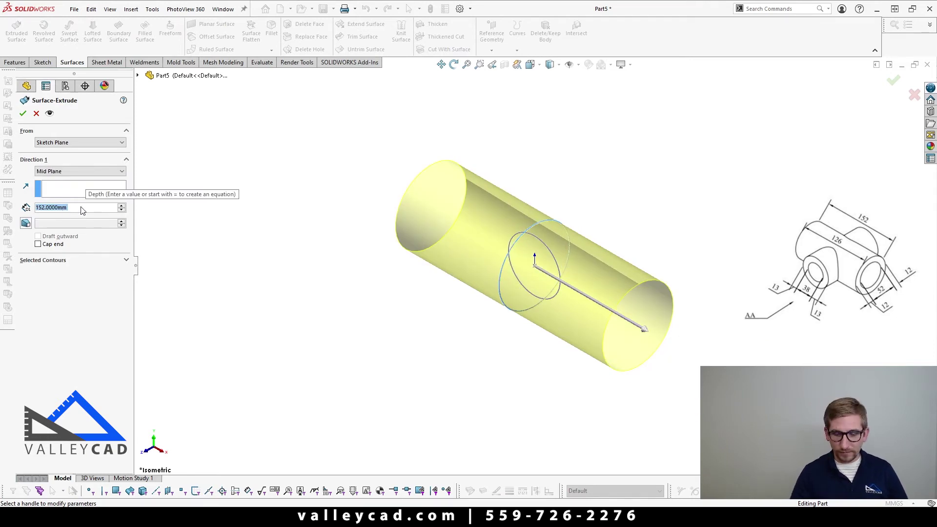
{"action": "type", "text": "126"}
{"action": "key", "text": "Return"}
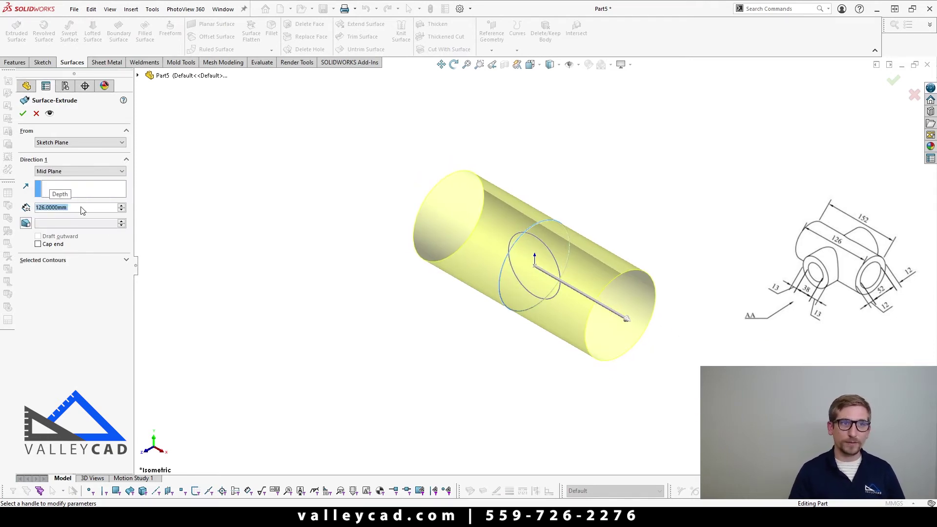
{"action": "left_click", "coordinate": [23, 113]}
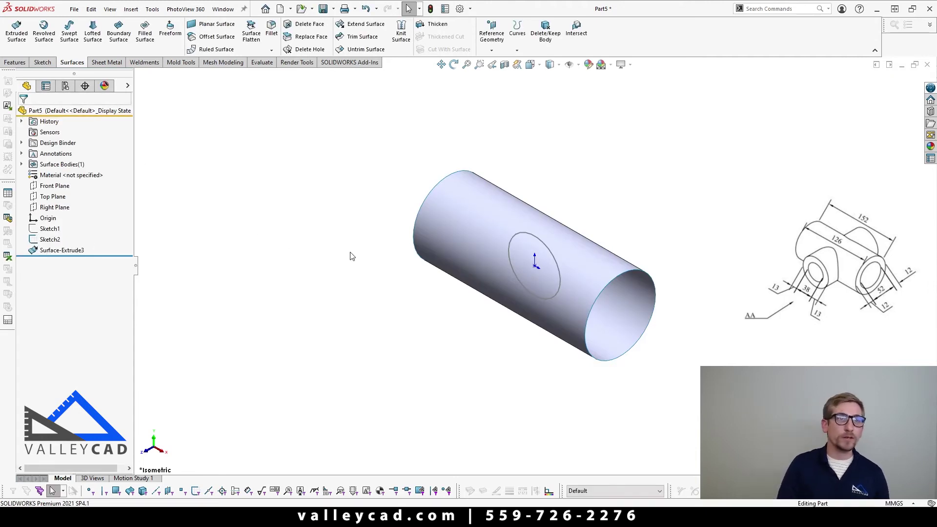
Surface-extrude Sketch2 152 mm with Mid Plane to cross the first cylinder.
{"action": "left_click", "coordinate": [50, 239]}
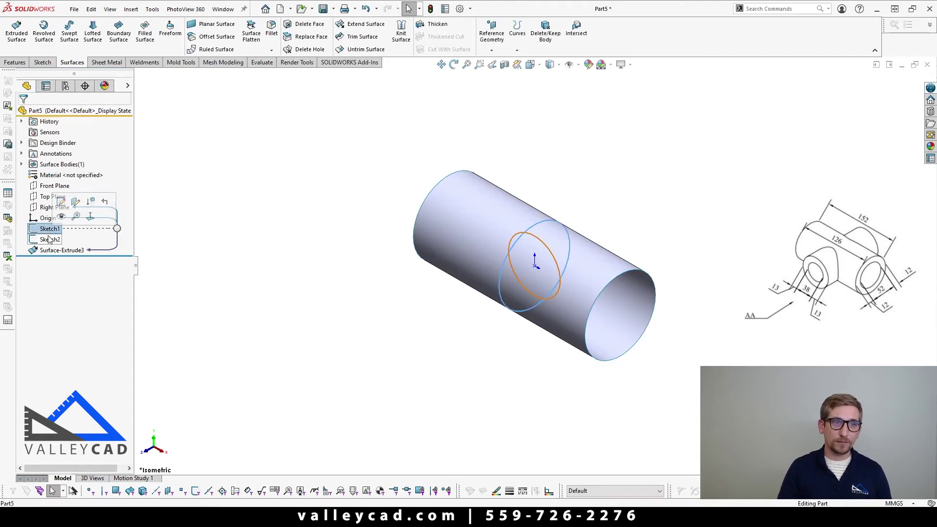
{"action": "left_click", "coordinate": [17, 32]}
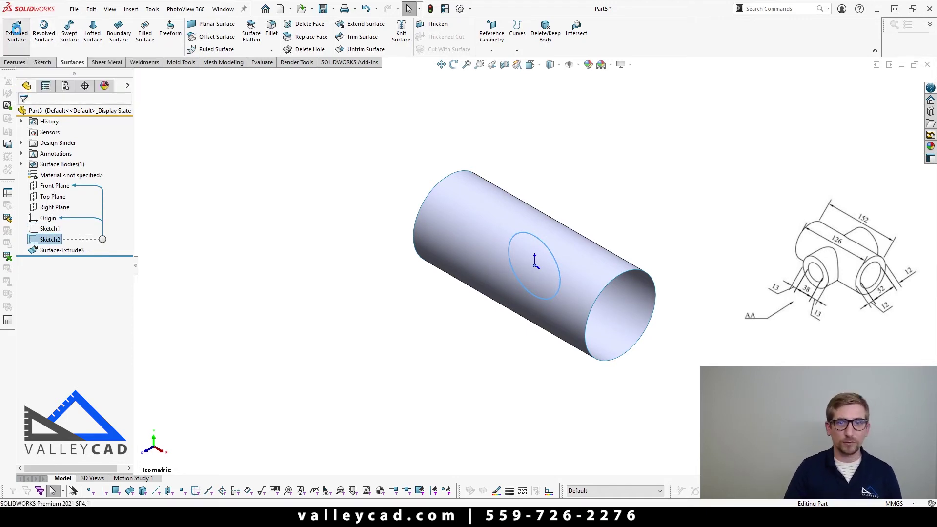
{"action": "left_click", "coordinate": [78, 172]}
{"action": "left_click", "coordinate": [53, 213]}
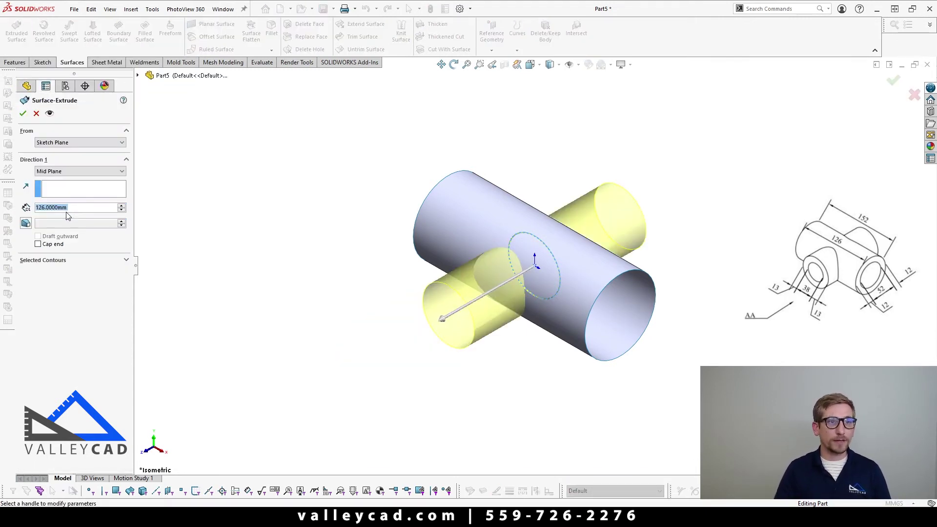
{"action": "type", "text": "152"}
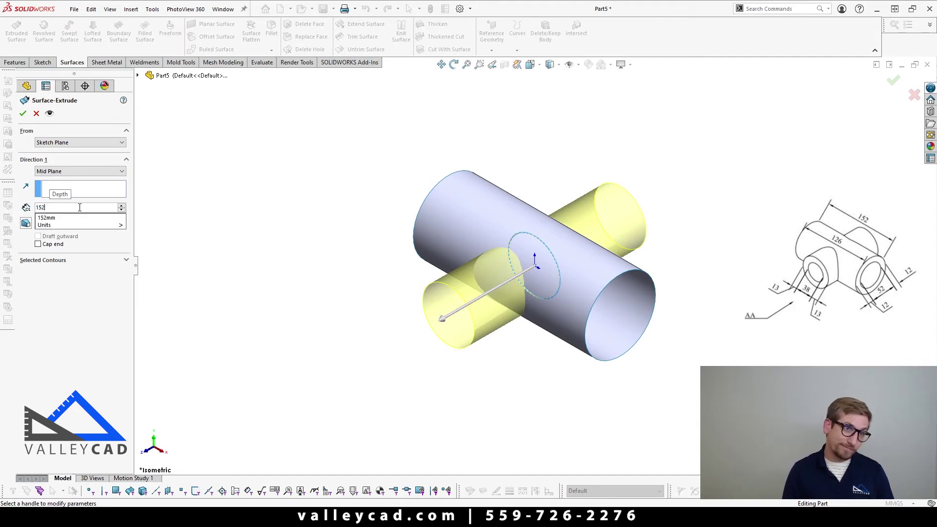
{"action": "key", "text": "Return"}
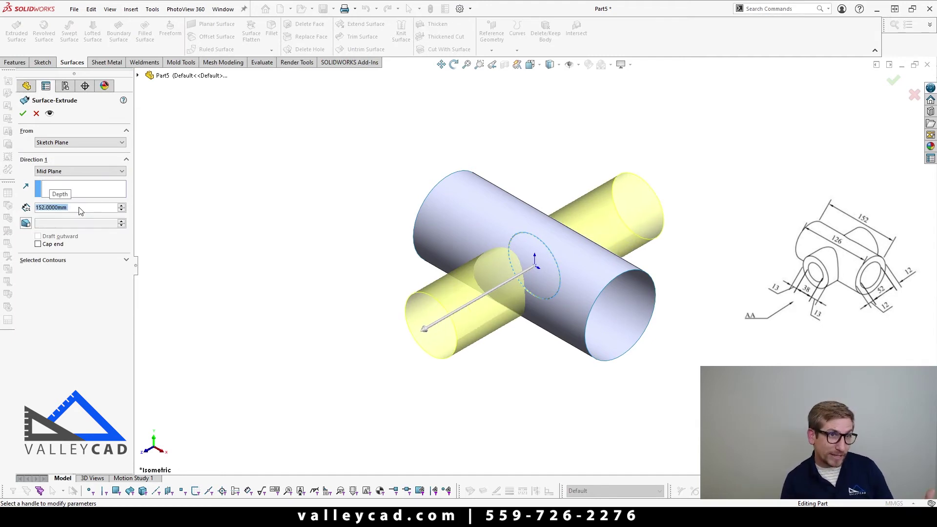
{"action": "left_click", "coordinate": [24, 114]}
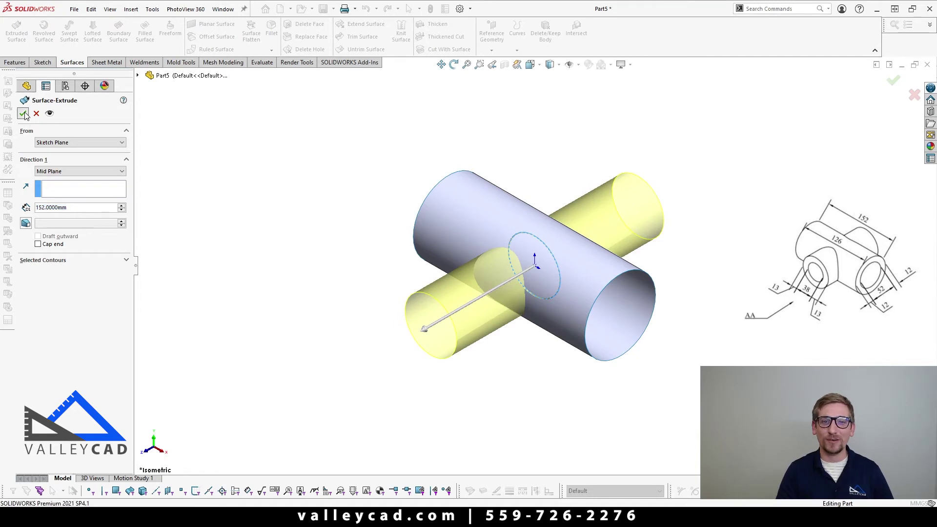
{"action": "middle_click_drag", "start_coordinate": [589, 386], "coordinate": [484, 283]}
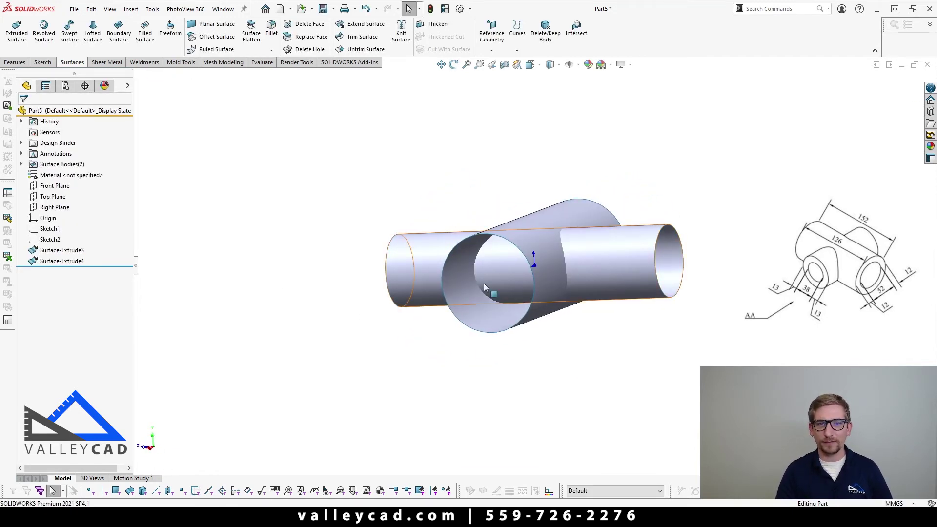
{"action": "middle_click_drag", "start_coordinate": [590, 269], "coordinate": [311, 302]}
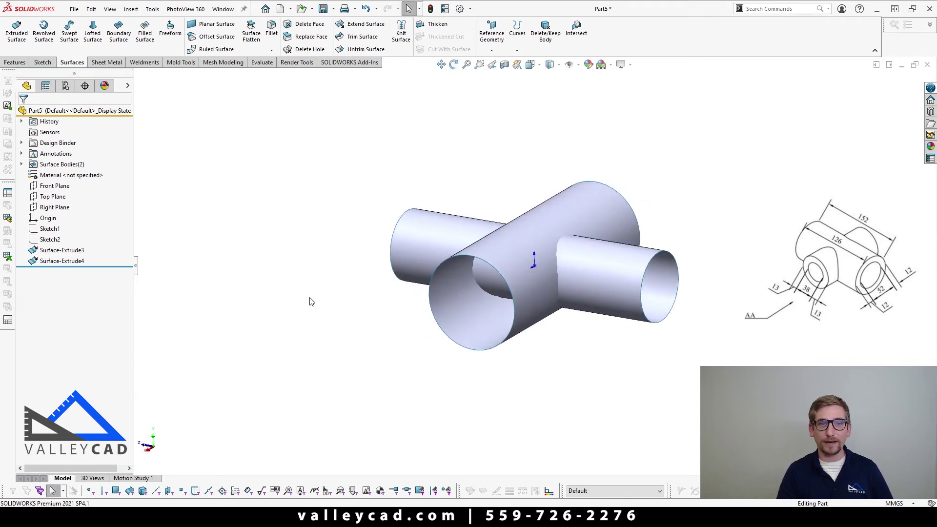
{"action": "key", "text": "ctrl+7"}
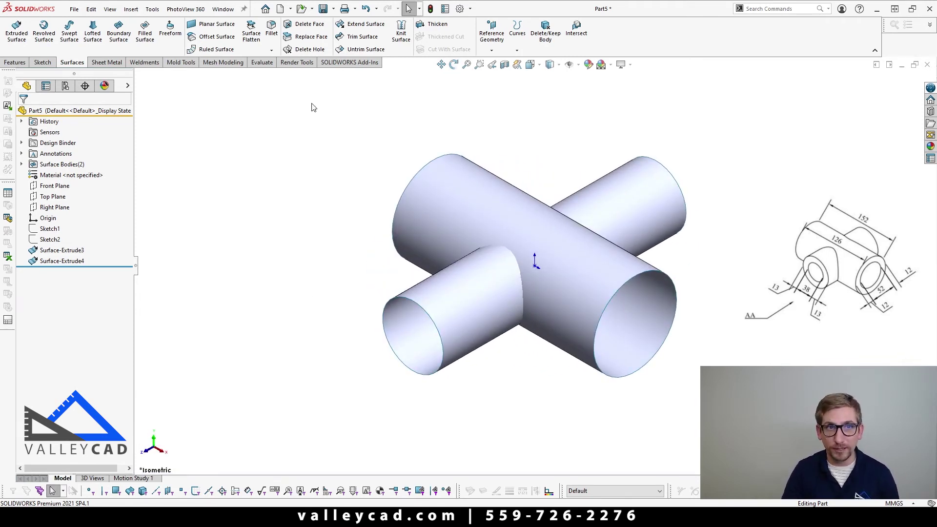
Start a mutual Trim Surface using both cylinder surfaces.
{"action": "left_click", "coordinate": [359, 39]}
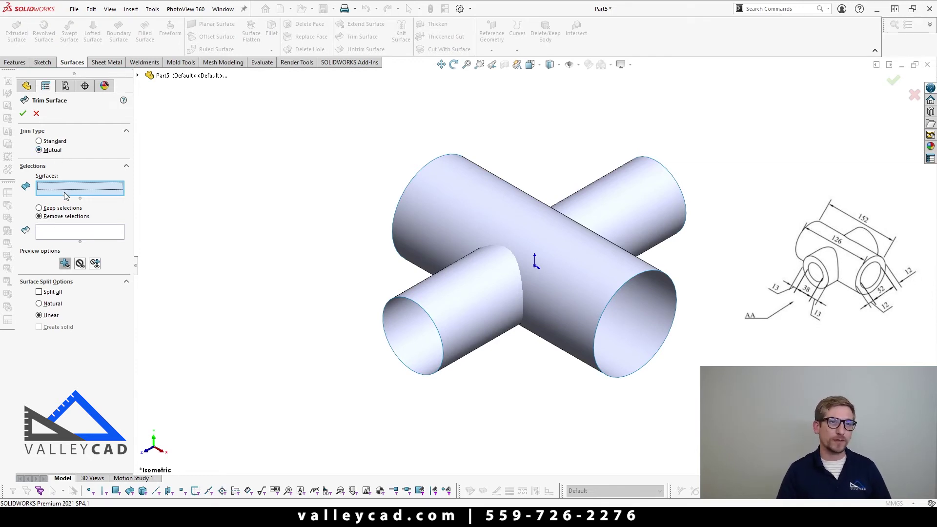
{"action": "left_click", "coordinate": [499, 314]}
{"action": "left_click", "coordinate": [567, 306]}
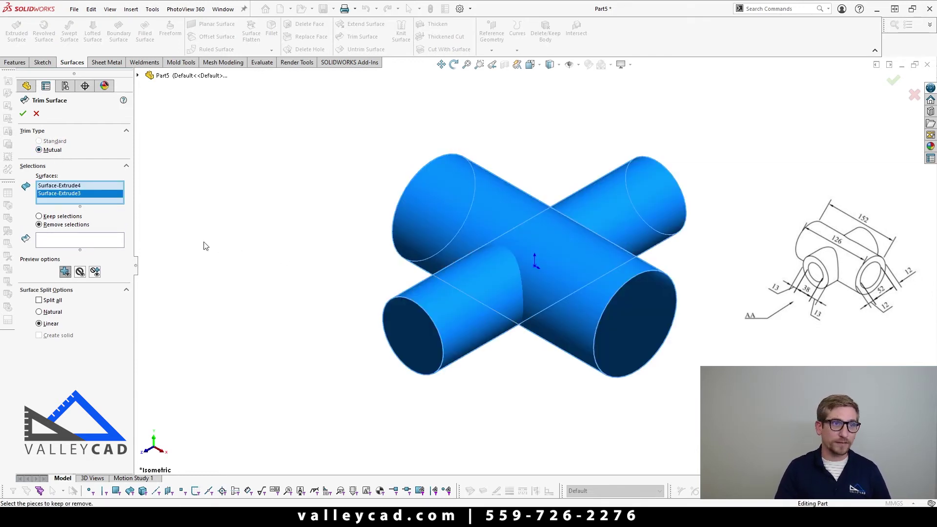
{"action": "left_click", "coordinate": [96, 241]}
Remove the three inner pieces of the tubes and confirm the trim.
{"action": "middle_click_drag", "start_coordinate": [390, 287], "coordinate": [429, 222]}
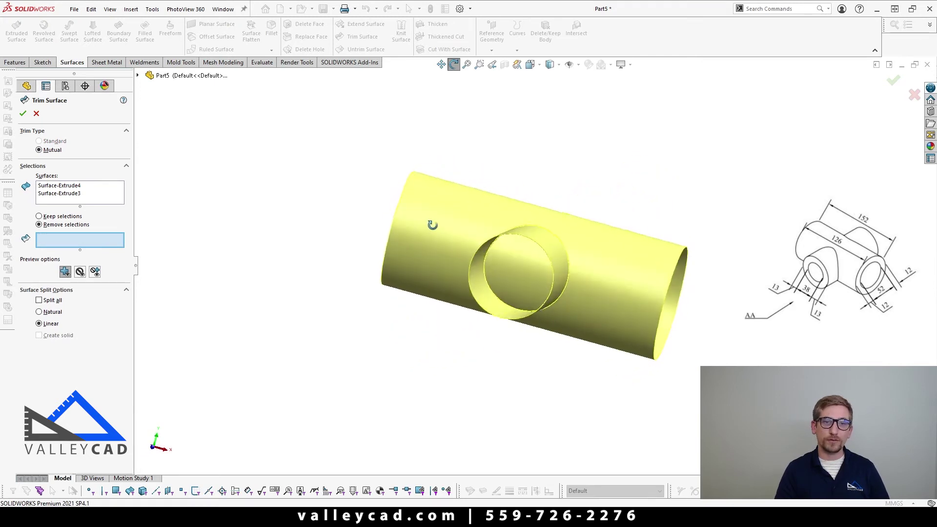
{"action": "left_click", "coordinate": [534, 289]}
{"action": "mouse_move", "coordinate": [582, 306]}
{"action": "middle_mouse_down"}
{"action": "mouse_move", "coordinate": [562, 301]}
{"action": "mouse_move", "coordinate": [540, 258]}
{"action": "mouse_move", "coordinate": [488, 279]}
{"action": "mouse_move", "coordinate": [535, 262]}
{"action": "mouse_move", "coordinate": [607, 279]}
{"action": "mouse_move", "coordinate": [596, 308]}
{"action": "middle_mouse_up"}
{"action": "left_click", "coordinate": [540, 258]}
{"action": "left_click", "coordinate": [535, 262]}
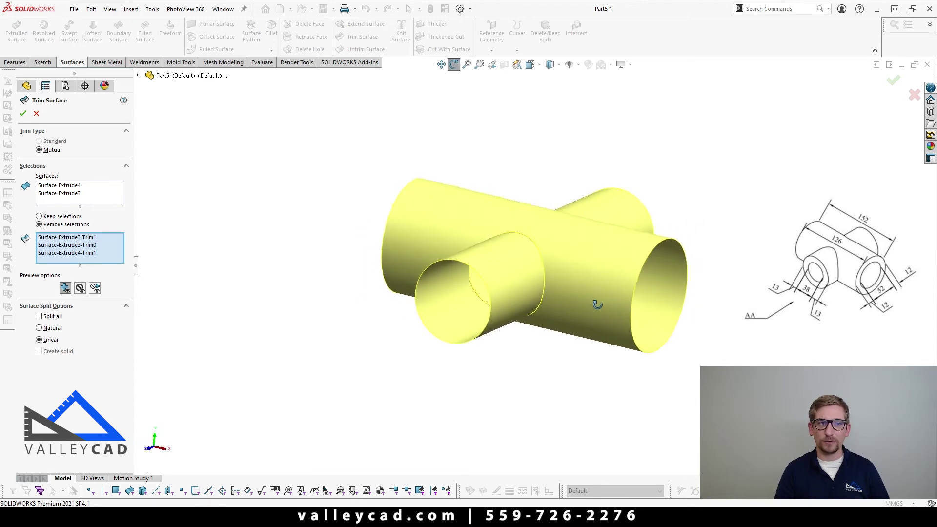
{"action": "left_click", "coordinate": [22, 114]}
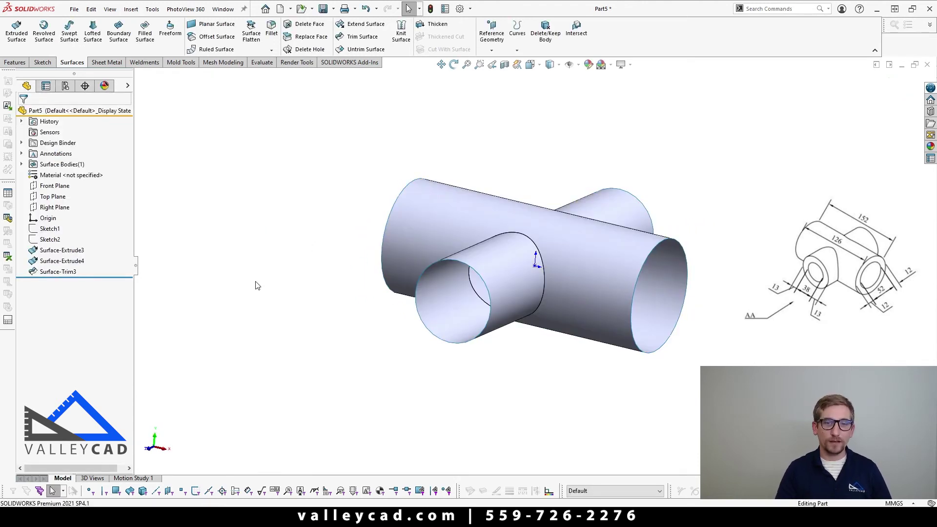
{"action": "key", "text": "ctrl+7"}
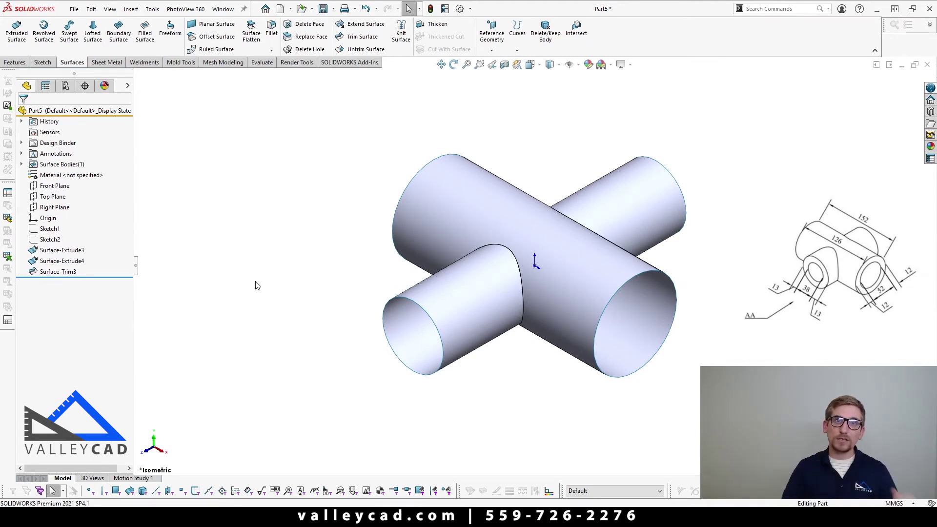
{"action": "scroll", "coordinate": [520, 301], "scroll_direction": "down", "scroll_amount": 3}
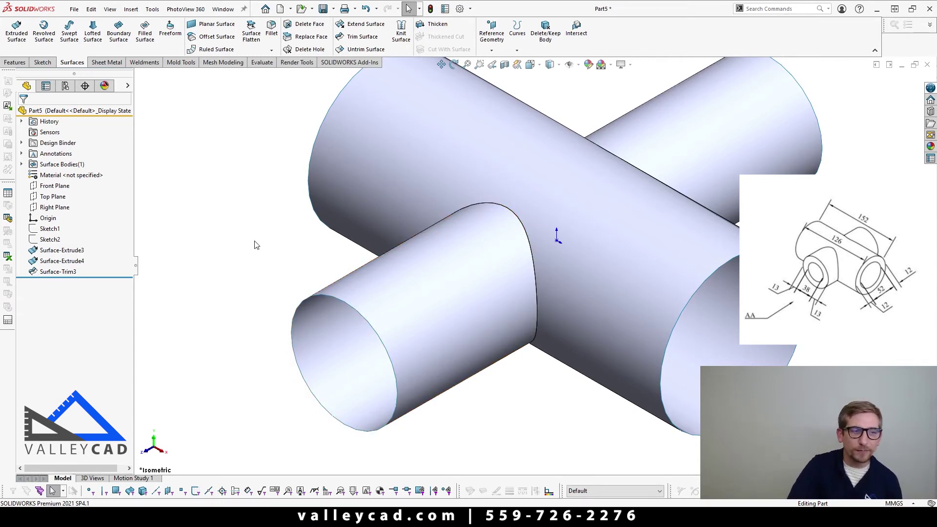
{"action": "key", "text": "f"}
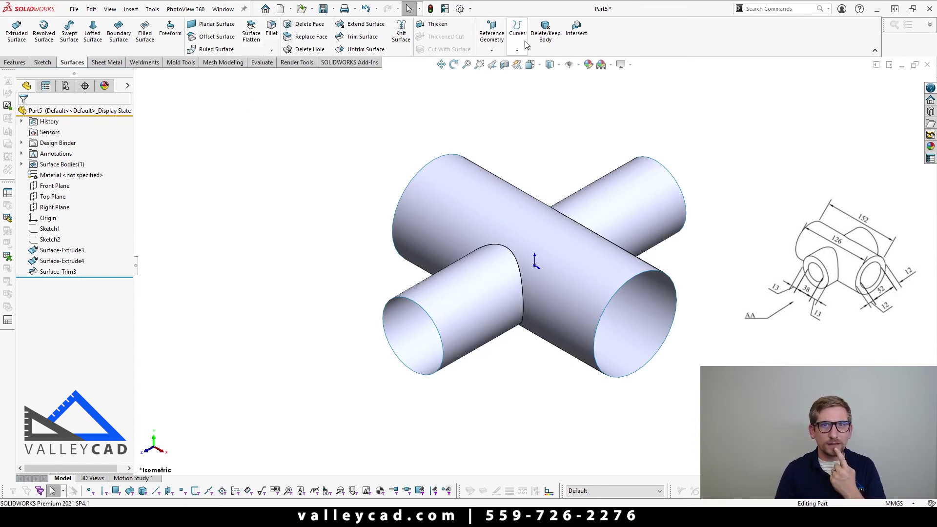
{"action": "left_click", "coordinate": [438, 31]}
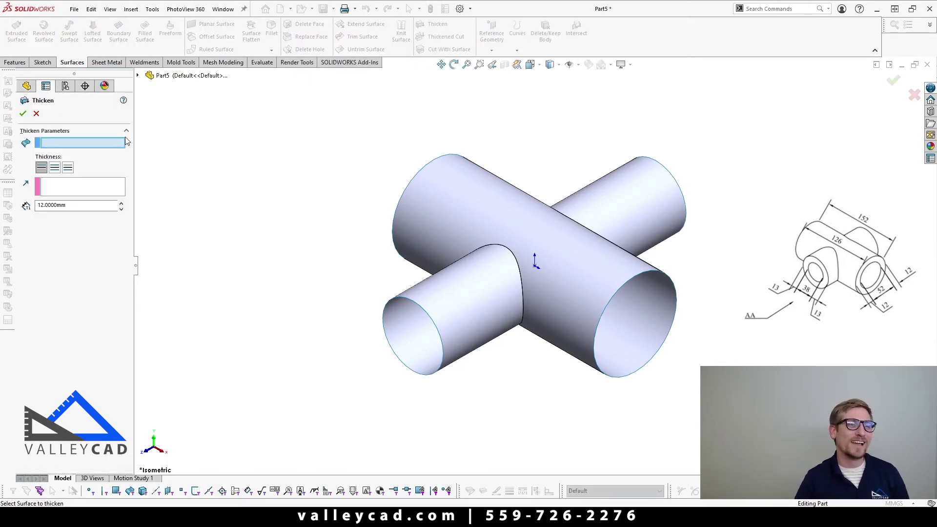
{"action": "left_click", "coordinate": [484, 215]}
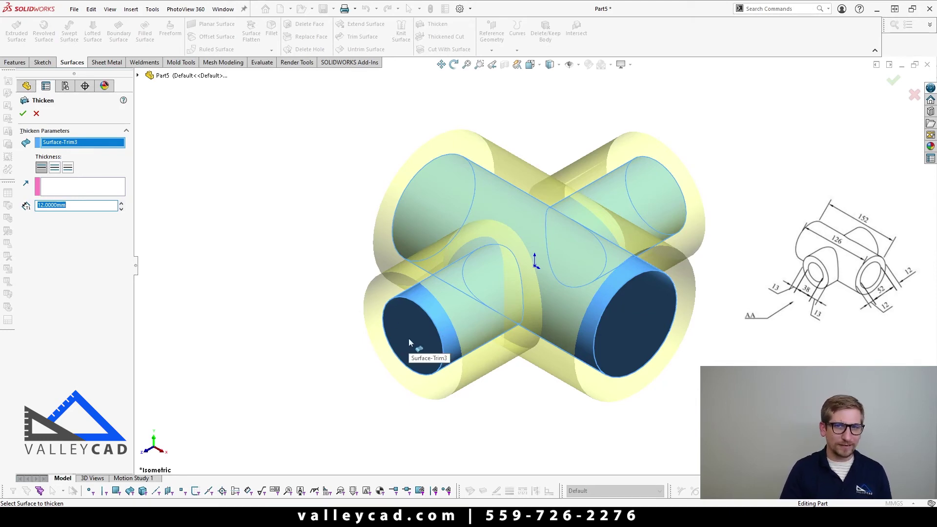
{"action": "middle_click_drag", "start_coordinate": [409, 338], "coordinate": [392, 302]}
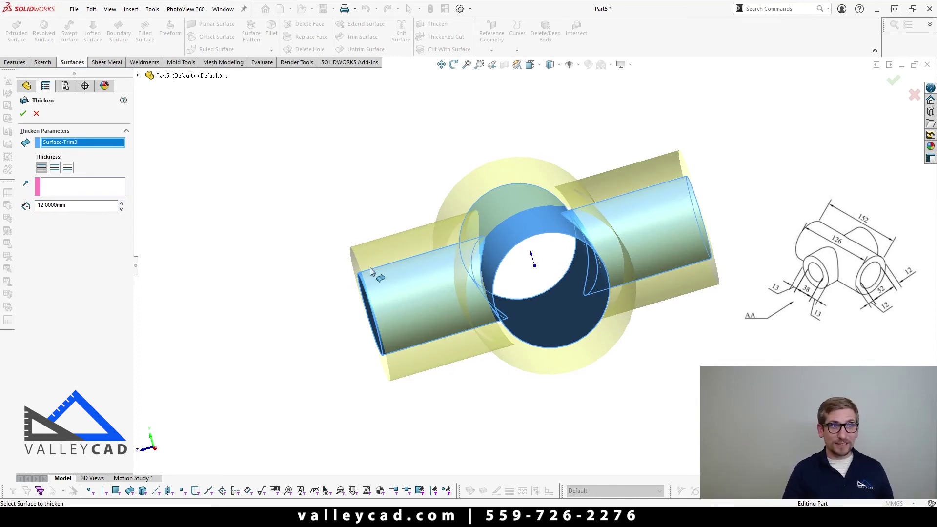
{"action": "left_click", "coordinate": [36, 114]}
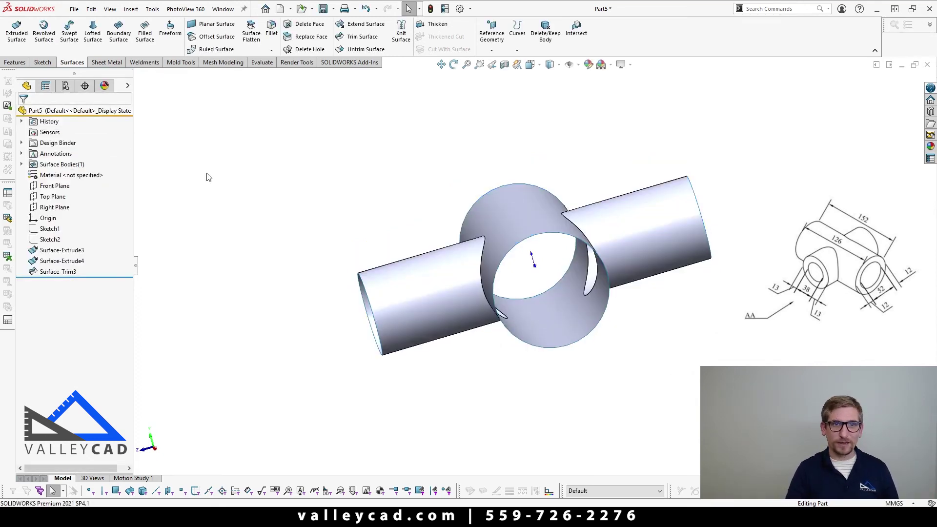
{"action": "key", "text": "ctrl+7"}
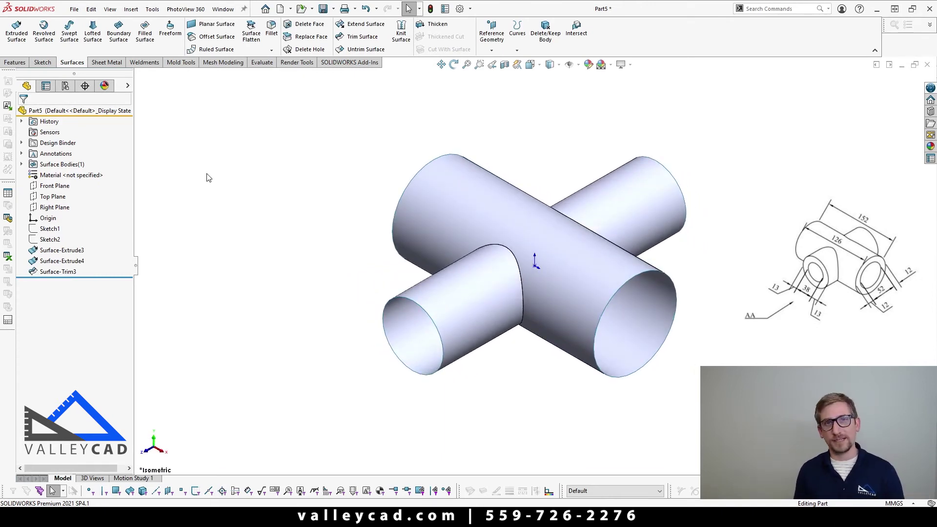
Offset both 38 mm side-tube faces outward by 13 mm.
{"action": "left_click", "coordinate": [214, 37]}
{"action": "left_click", "coordinate": [456, 279]}
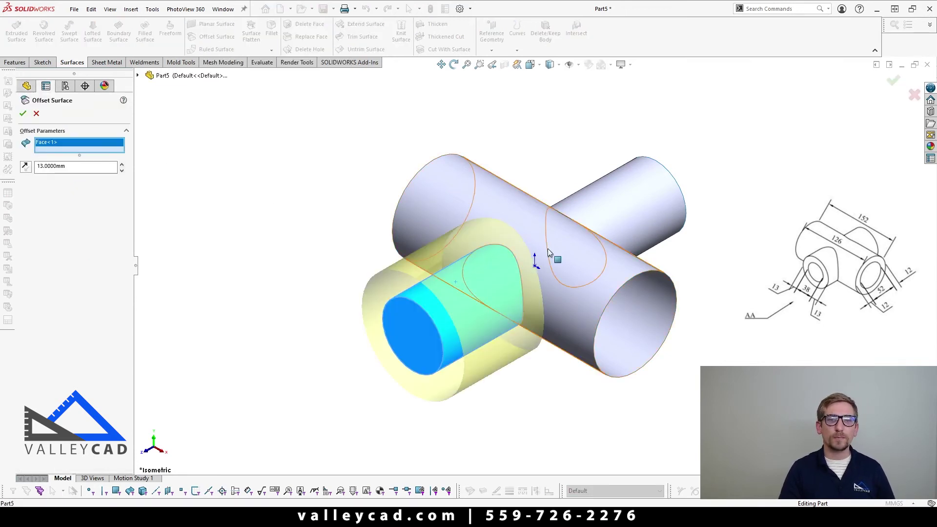
{"action": "left_click", "coordinate": [619, 203]}
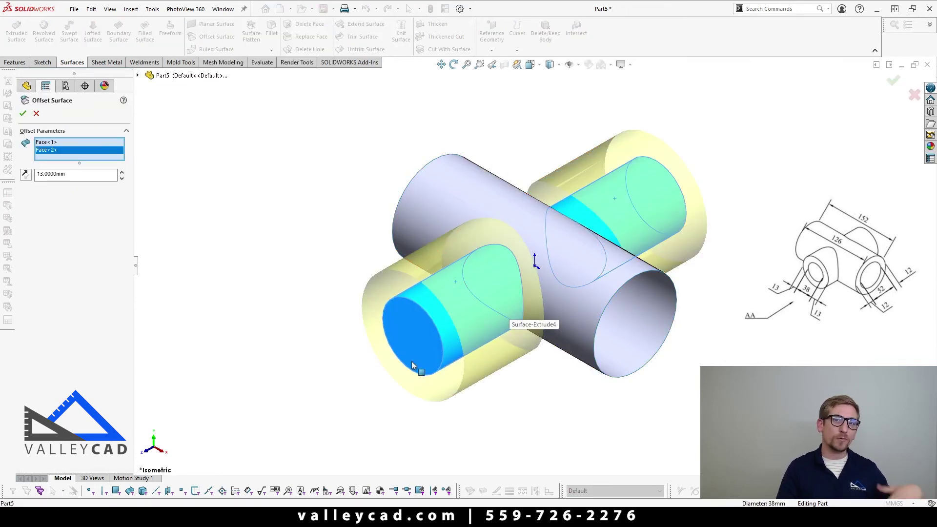
{"action": "middle_click_drag", "start_coordinate": [412, 362], "coordinate": [360, 305]}
{"action": "key", "text": "ctrl+7"}
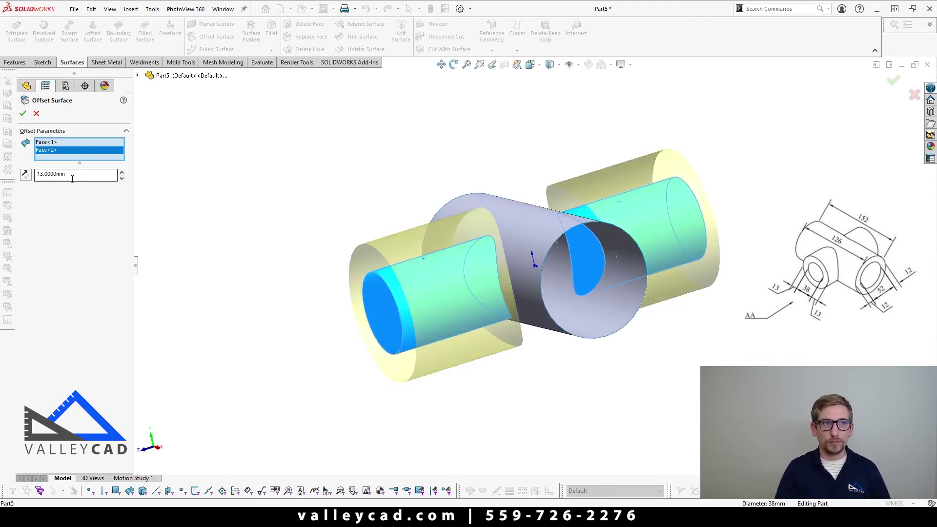
{"action": "left_click", "coordinate": [23, 114]}
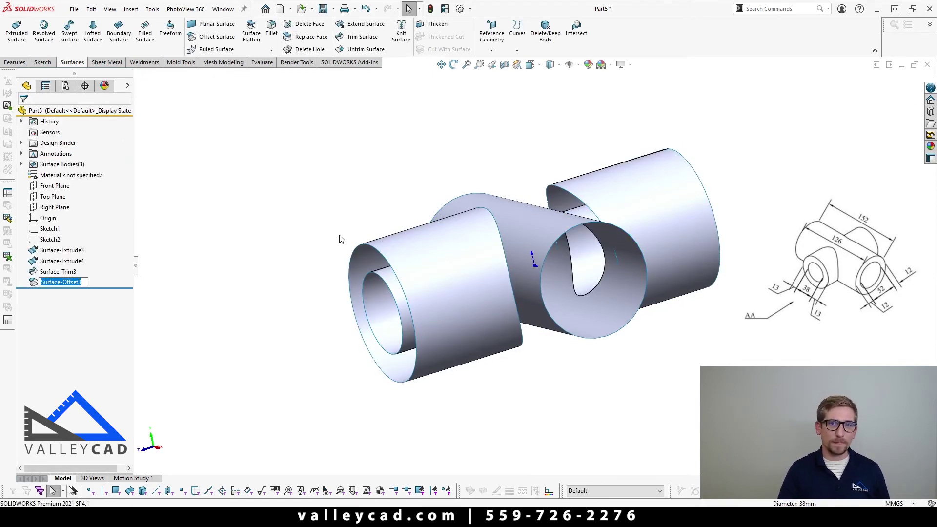
{"action": "middle_click_drag", "start_coordinate": [341, 240], "coordinate": [316, 229]}
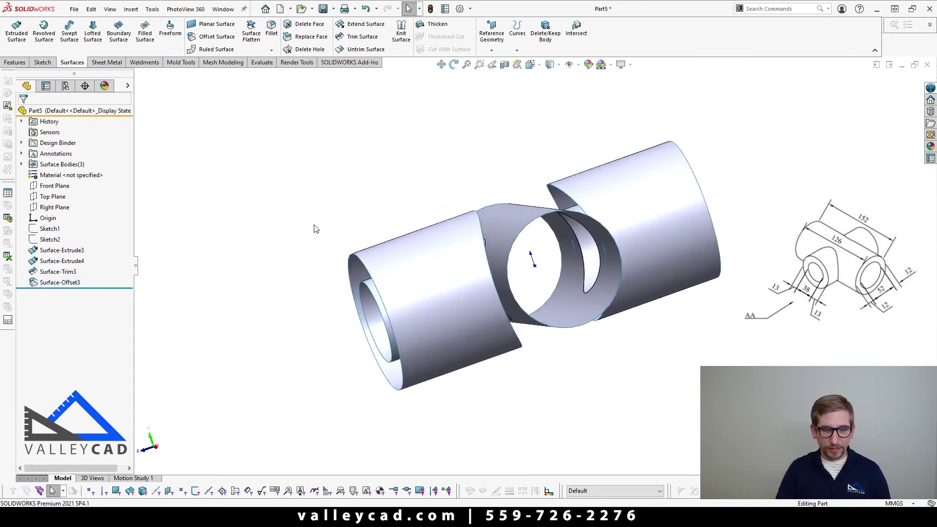
{"action": "key", "text": "Return"}
Offset the main cylinder face outward by 12 mm.
{"action": "left_click", "coordinate": [71, 167]}
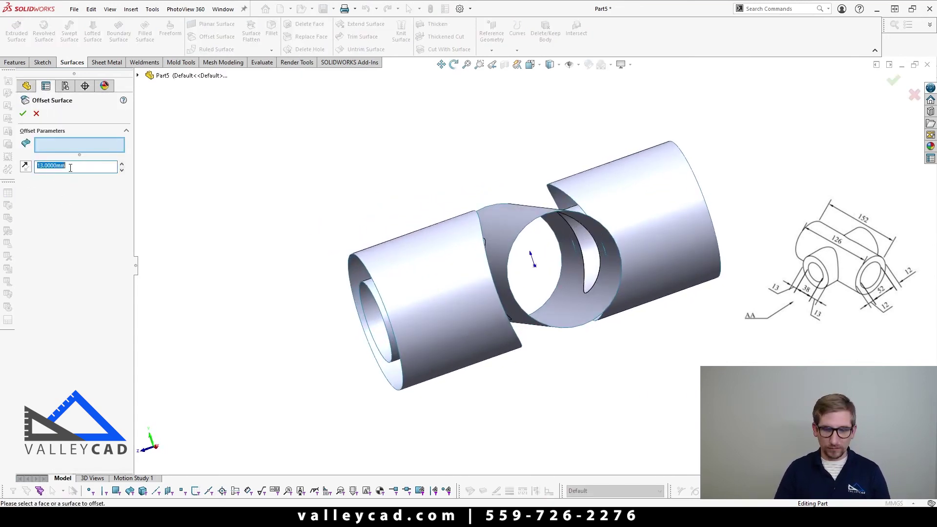
{"action": "type", "text": "12"}
{"action": "left_click", "coordinate": [500, 218]}
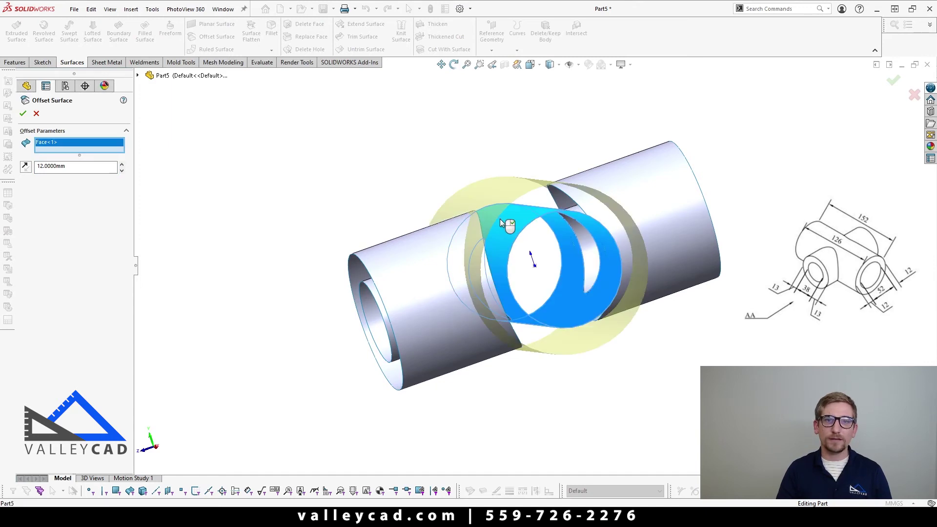
{"action": "middle_click_drag", "start_coordinate": [467, 226], "coordinate": [445, 217]}
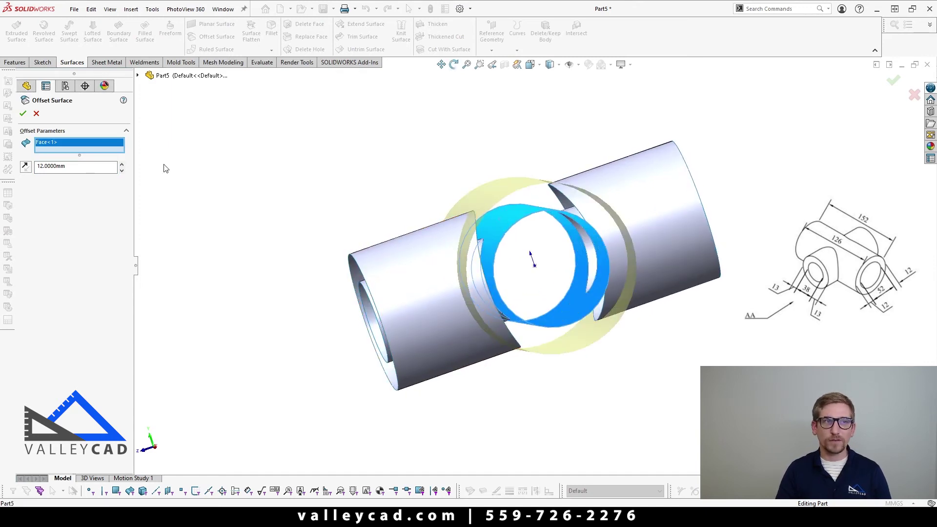
{"action": "left_click", "coordinate": [23, 114]}
{"action": "mouse_move", "coordinate": [335, 289]}
{"action": "middle_mouse_down"}
{"action": "mouse_move", "coordinate": [322, 283]}
{"action": "mouse_move", "coordinate": [318, 296]}
{"action": "mouse_move", "coordinate": [340, 309]}
{"action": "mouse_move", "coordinate": [347, 287]}
{"action": "mouse_move", "coordinate": [335, 299]}
{"action": "mouse_move", "coordinate": [322, 287]}
{"action": "mouse_move", "coordinate": [328, 293]}
{"action": "middle_mouse_up"}
{"action": "scroll", "coordinate": [508, 244], "scroll_direction": "down", "scroll_amount": 5}
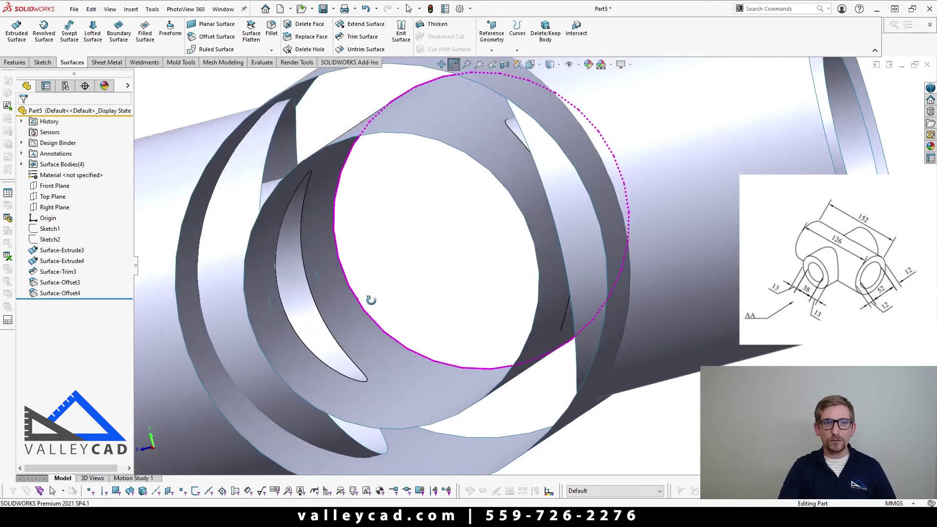
{"action": "key", "text": "ctrl+7"}
{"action": "key", "text": "Escape"}
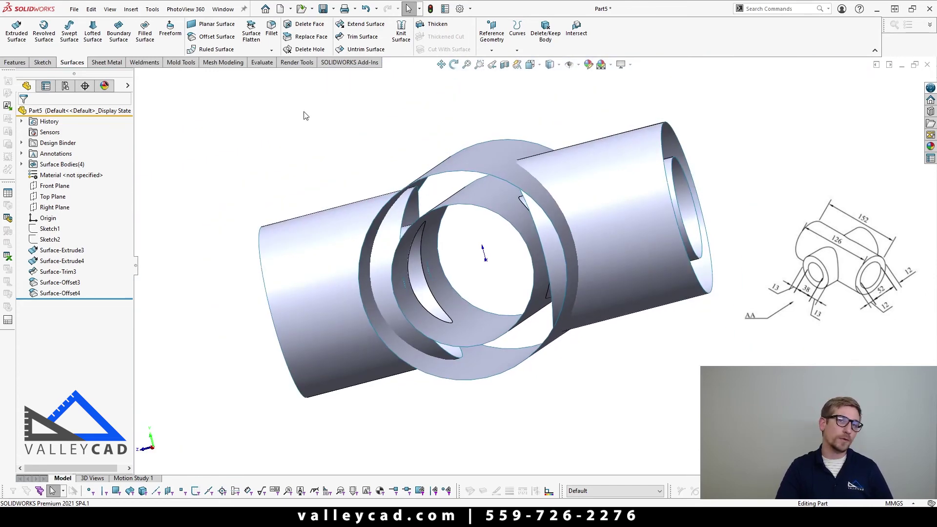
Start a mutual Trim Surface and select the three offset tube surfaces.
{"action": "left_click", "coordinate": [362, 37]}
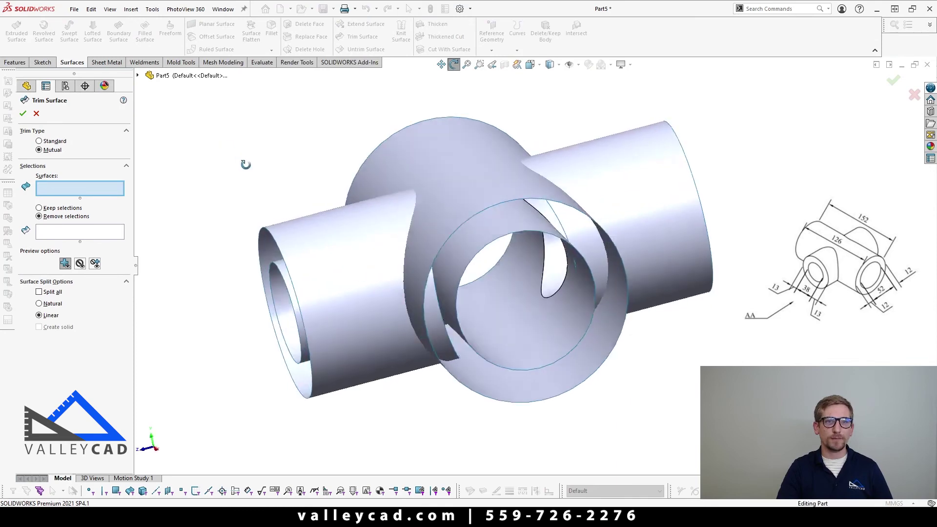
{"action": "middle_click_drag", "start_coordinate": [247, 156], "coordinate": [347, 244]}
{"action": "left_click", "coordinate": [347, 244]}
{"action": "left_click", "coordinate": [482, 206]}
{"action": "left_click", "coordinate": [630, 177]}
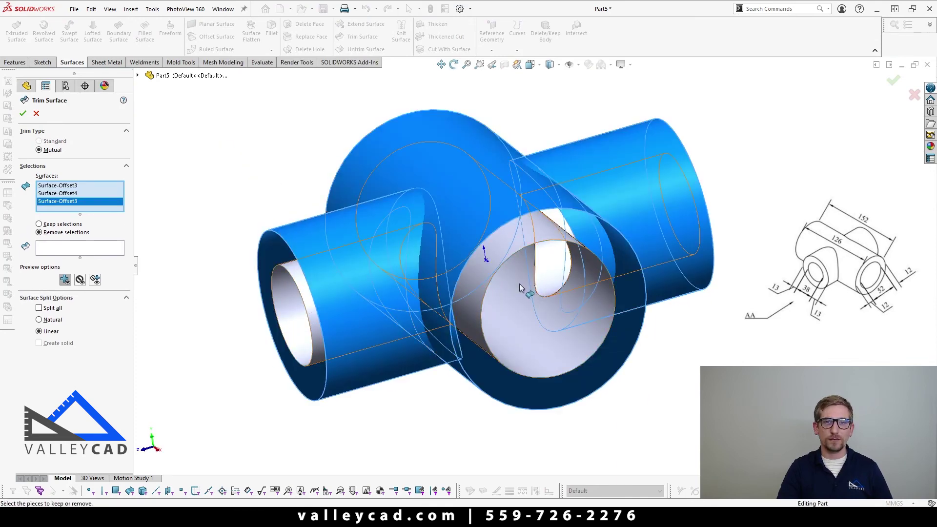
{"action": "mouse_move", "coordinate": [478, 254]}
{"action": "middle_mouse_down"}
{"action": "mouse_move", "coordinate": [488, 239]}
{"action": "mouse_move", "coordinate": [483, 254]}
{"action": "middle_mouse_up"}
Mark the overlapping inner offset pieces for removal and accept Surface-Trim4.
{"action": "left_click", "coordinate": [80, 249]}
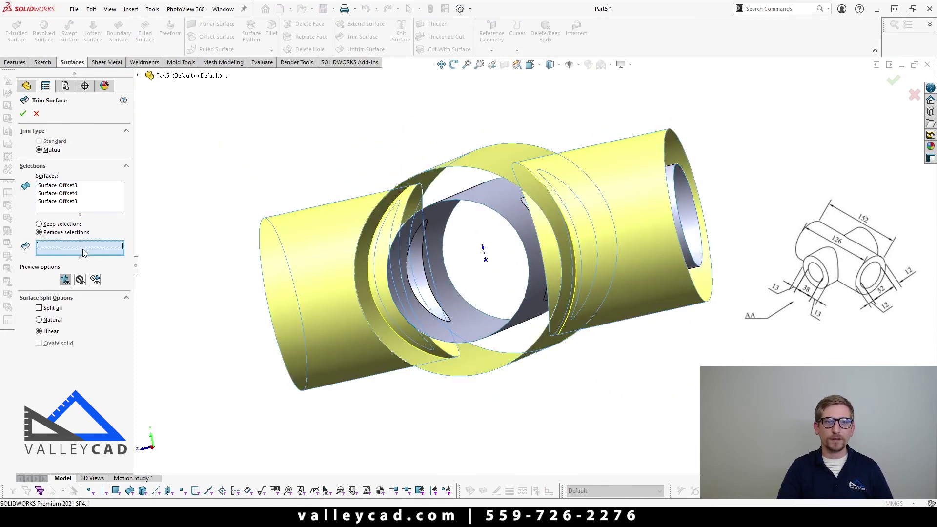
{"action": "middle_click_drag", "start_coordinate": [313, 293], "coordinate": [638, 230]}
{"action": "left_click", "coordinate": [403, 220]}
{"action": "left_click", "coordinate": [695, 230]}
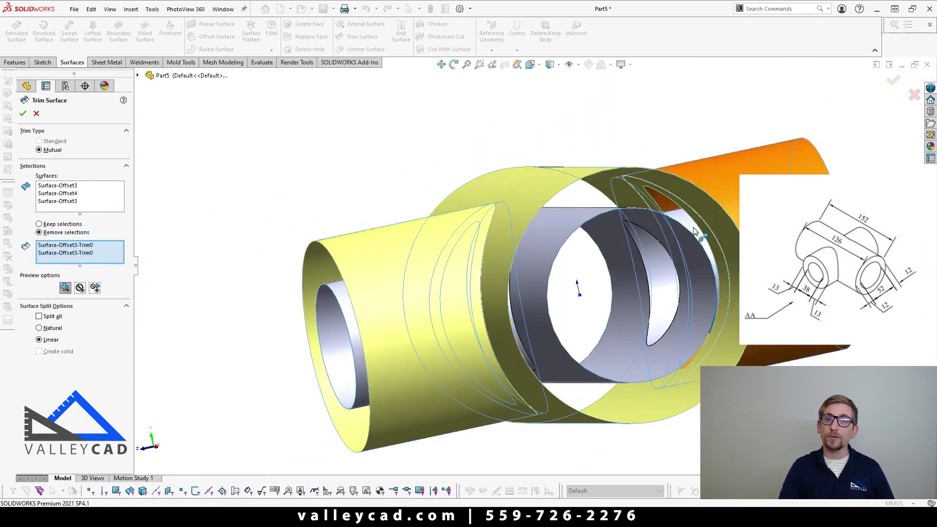
{"action": "middle_click_drag", "start_coordinate": [563, 304], "coordinate": [447, 353]}
{"action": "left_click", "coordinate": [491, 277]}
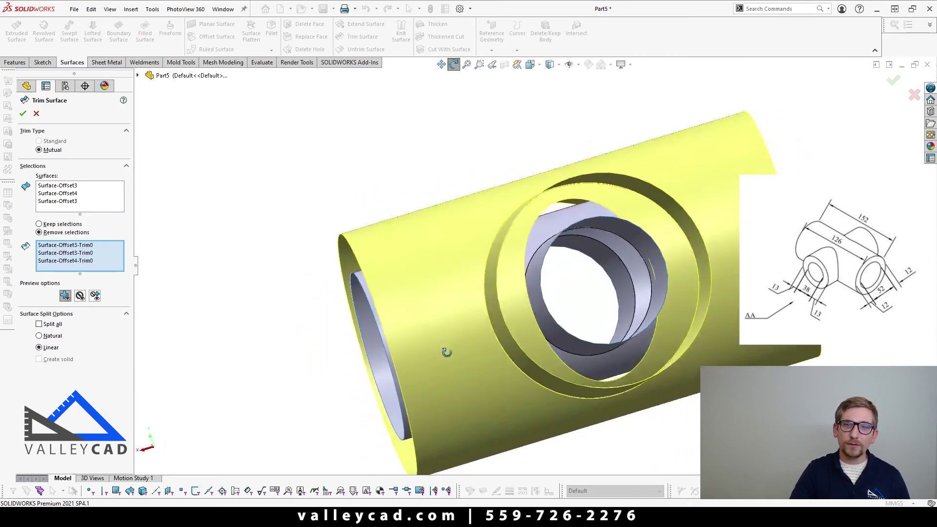
{"action": "left_click", "coordinate": [516, 275]}
{"action": "middle_click_drag", "start_coordinate": [517, 279], "coordinate": [576, 308]}
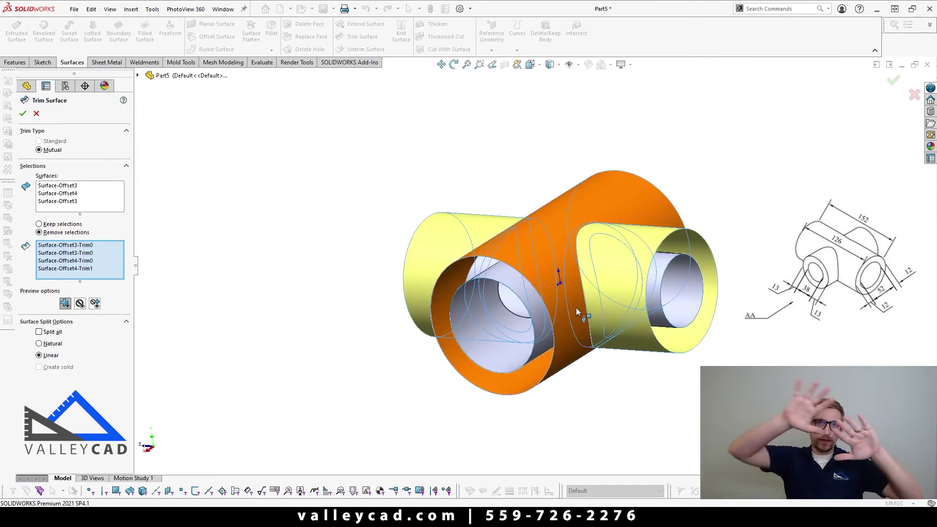
{"action": "left_click", "coordinate": [23, 113]}
{"action": "scroll", "coordinate": [591, 253], "scroll_direction": "down", "scroll_amount": 4}
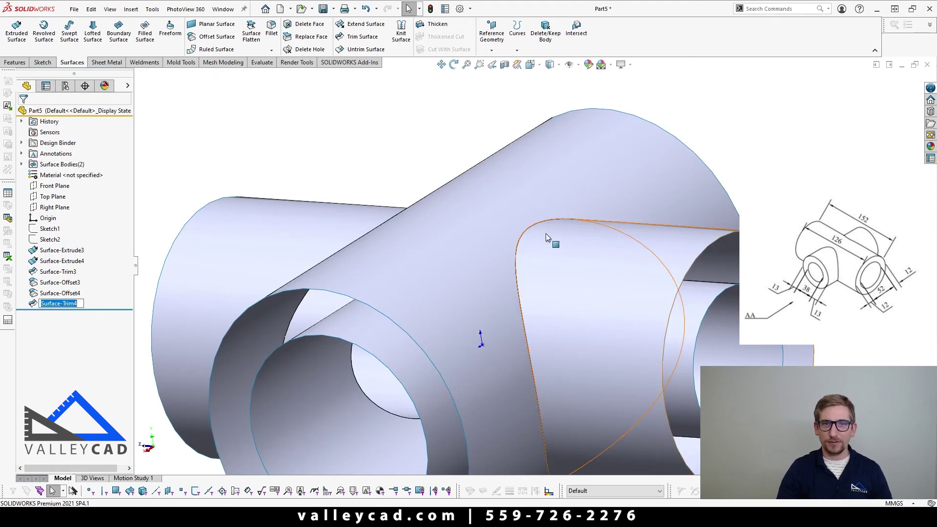
{"action": "scroll", "coordinate": [547, 239], "scroll_direction": "up", "scroll_amount": 4}
{"action": "middle_click_drag", "start_coordinate": [549, 250], "coordinate": [512, 351]}
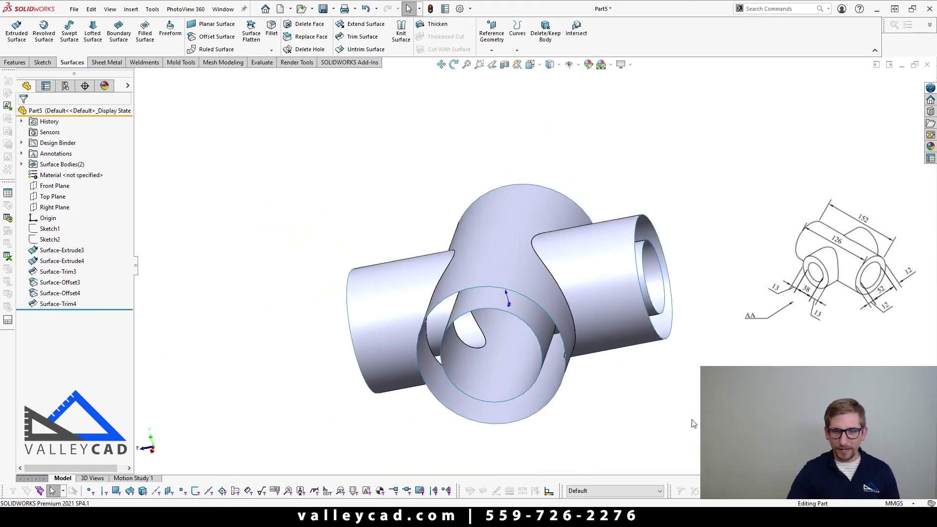
{"action": "key", "text": "ctrl+7"}
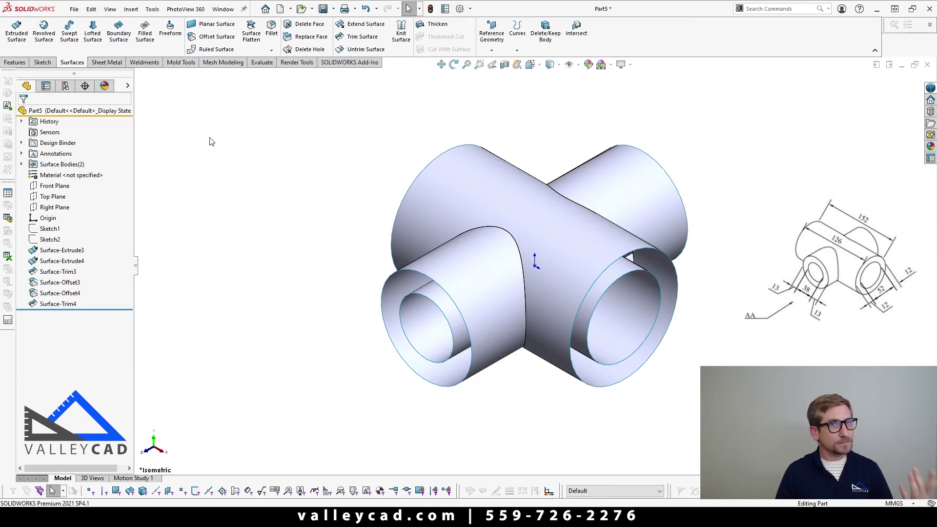
Cap the first two tube ends with planar ring surfaces between outer and inner edges.
{"action": "left_click", "coordinate": [217, 25]}
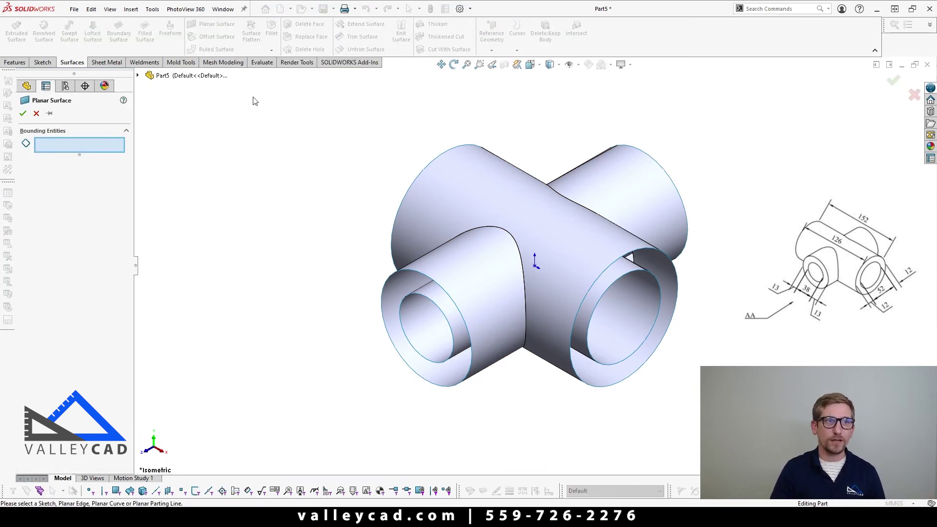
{"action": "left_click", "coordinate": [428, 277]}
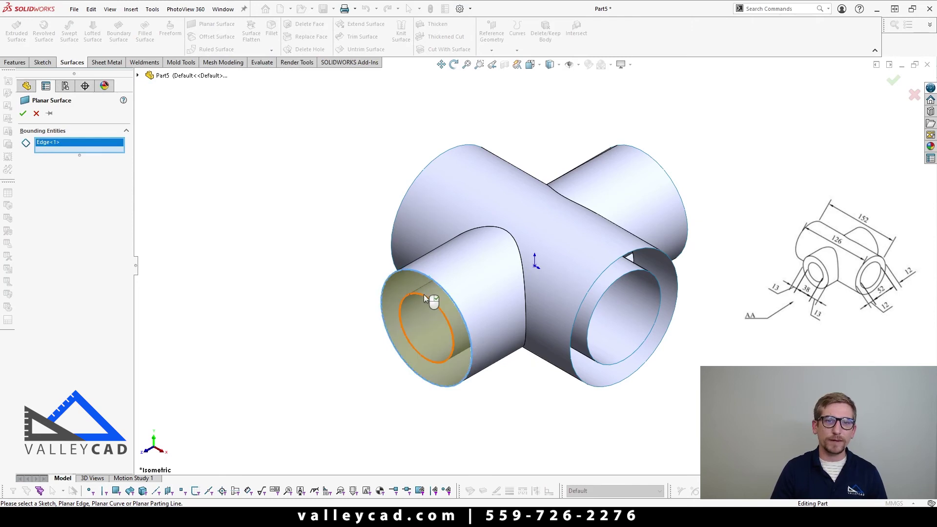
{"action": "left_click", "coordinate": [423, 295]}
{"action": "right_click", "coordinate": [424, 295]}
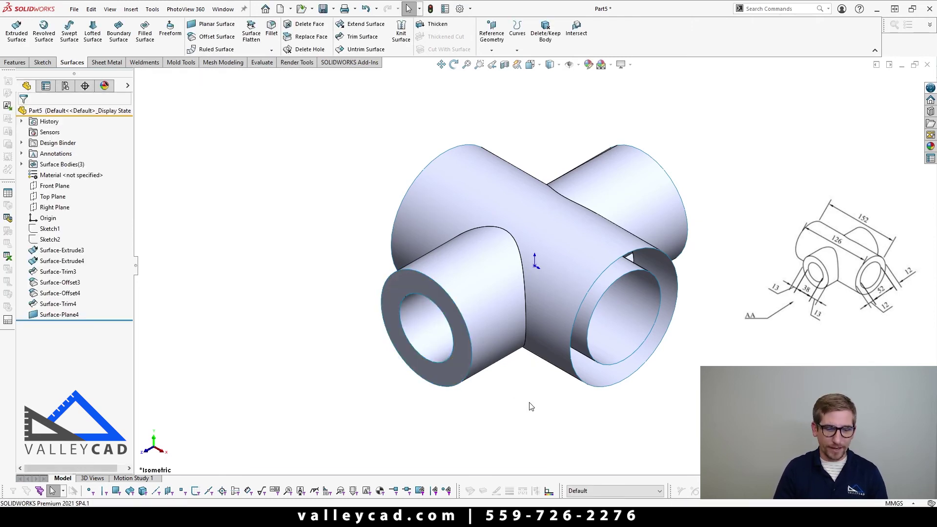
{"action": "key", "text": "Return"}
{"action": "left_click", "coordinate": [618, 257]}
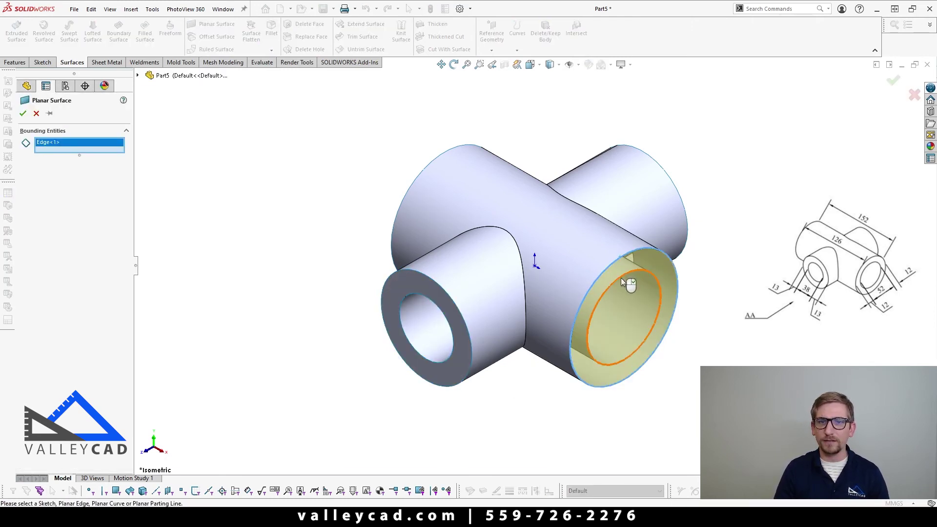
{"action": "left_click", "coordinate": [621, 279]}
{"action": "right_click", "coordinate": [621, 279]}
Cap the remaining two tube ends with planar ring surfaces, then fit the isometric view.
{"action": "mouse_move", "coordinate": [620, 278]}
{"action": "middle_mouse_down"}
{"action": "mouse_move", "coordinate": [585, 389]}
{"action": "mouse_move", "coordinate": [627, 293]}
{"action": "middle_mouse_up"}
{"action": "key", "text": "Return"}
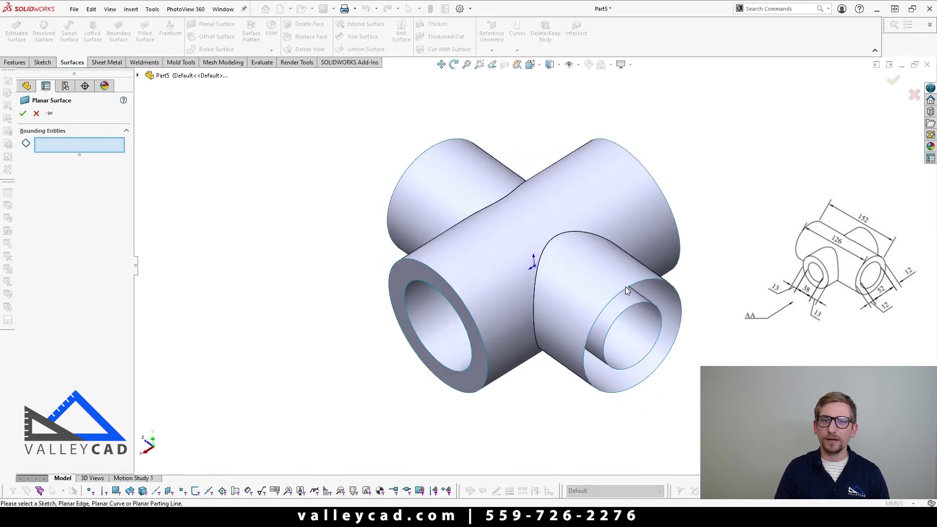
{"action": "left_click", "coordinate": [625, 286]}
{"action": "left_click", "coordinate": [626, 309]}
{"action": "right_click", "coordinate": [625, 309]}
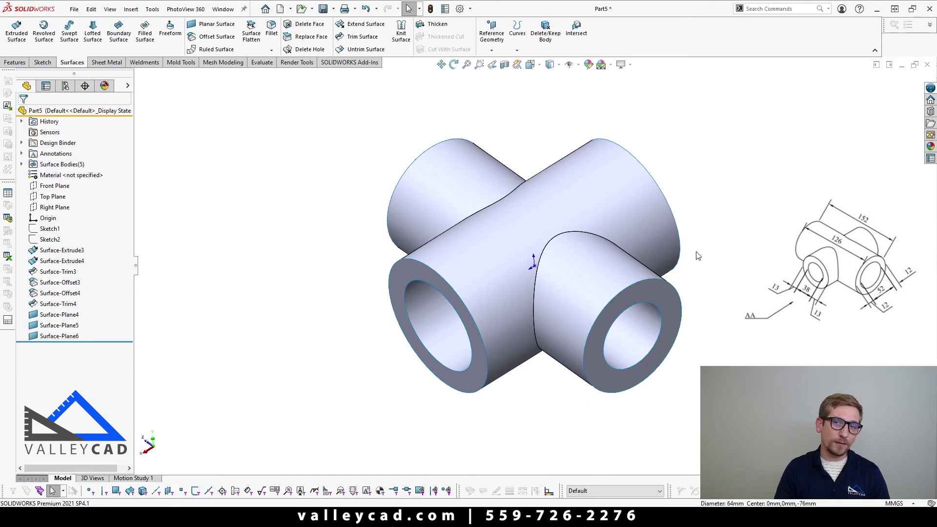
{"action": "middle_click_drag", "start_coordinate": [698, 256], "coordinate": [606, 288]}
{"action": "key", "text": "Return"}
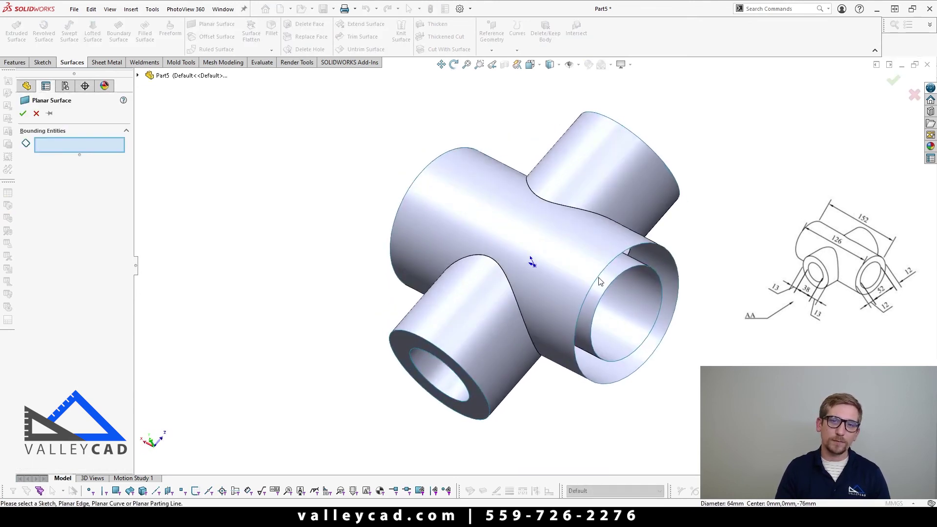
{"action": "left_click", "coordinate": [605, 285]}
{"action": "left_click", "coordinate": [606, 288]}
{"action": "right_click", "coordinate": [606, 288]}
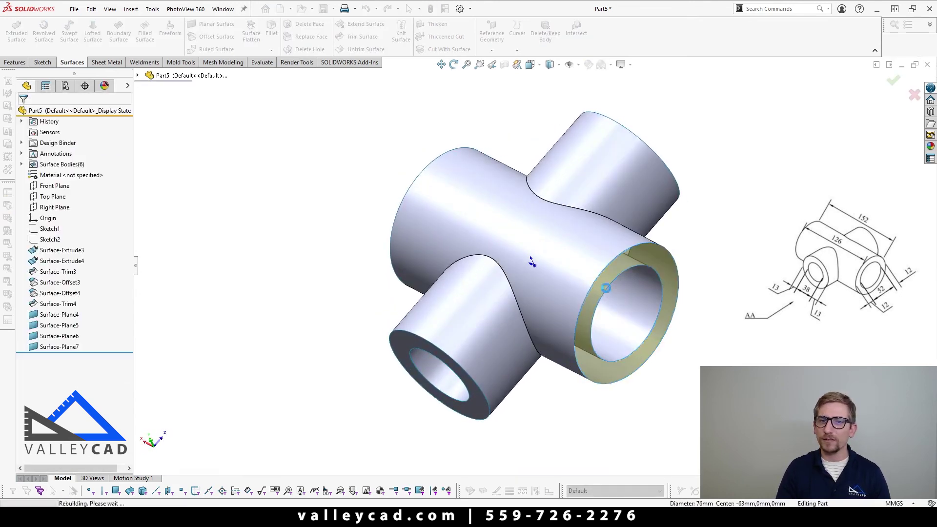
{"action": "key", "text": "f"}
{"action": "key", "text": "ctrl+7"}
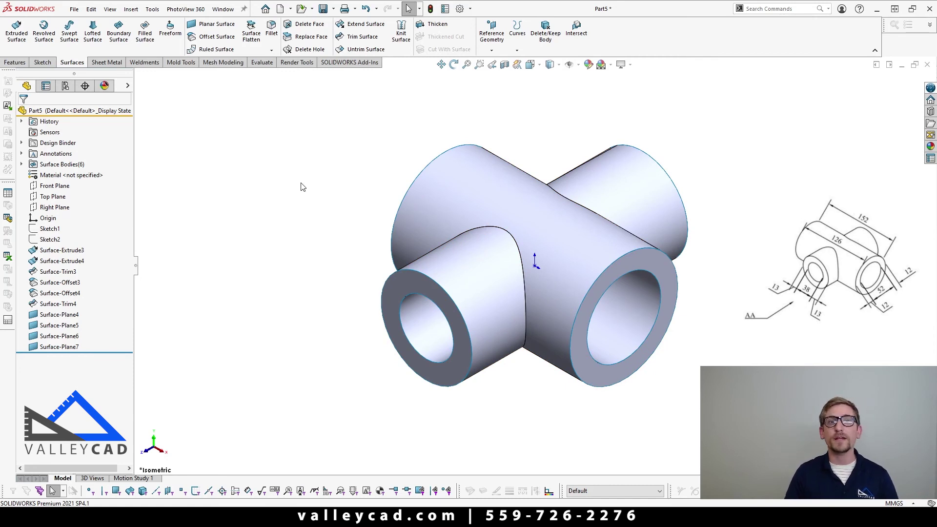
Knit all six surfaces with Create solid into Surface-Knit5, a single solid body.
{"action": "left_click", "coordinate": [400, 35]}
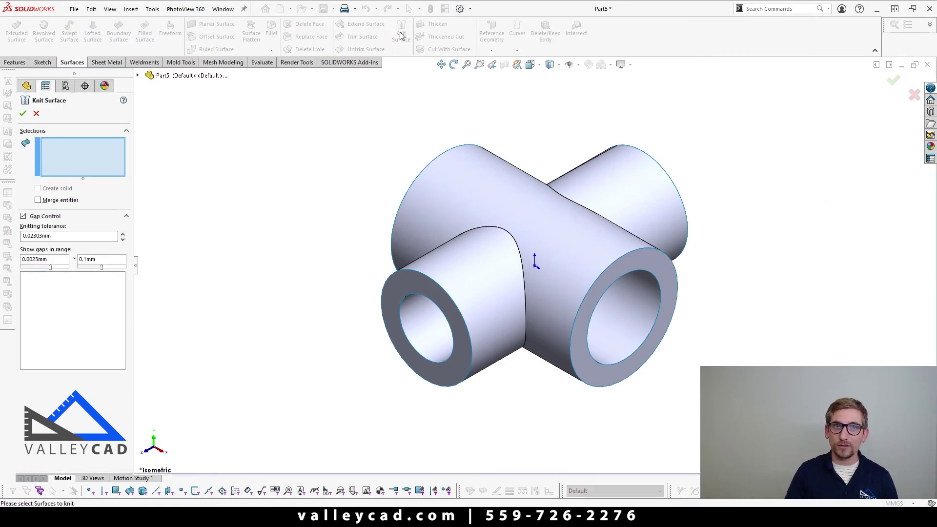
{"action": "left_click_drag", "start_coordinate": [318, 106], "coordinate": [829, 453]}
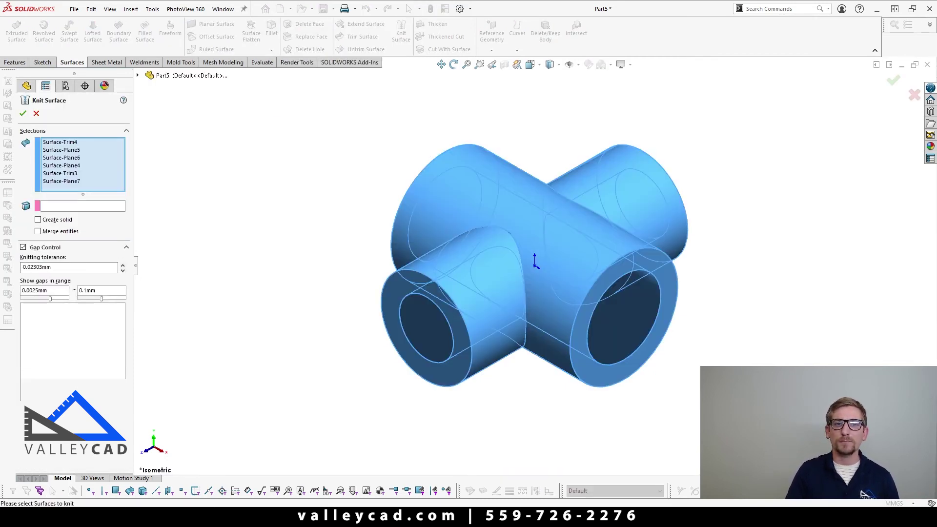
{"action": "left_click", "coordinate": [53, 221]}
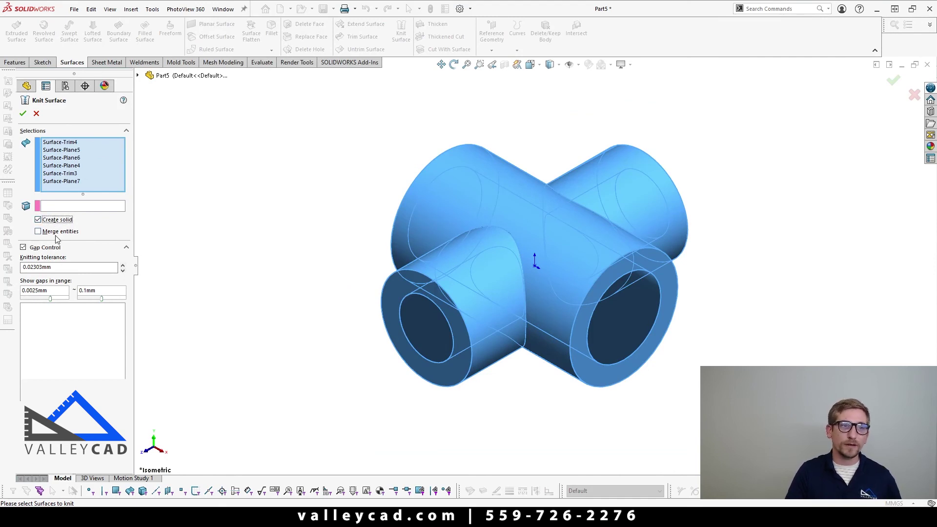
{"action": "left_click", "coordinate": [23, 113]}
{"action": "left_click", "coordinate": [288, 242]}
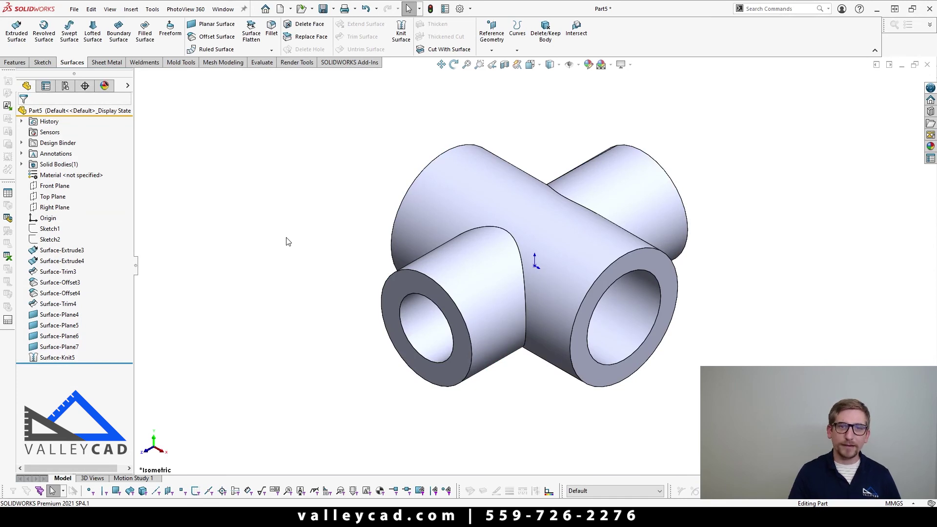
{"action": "mouse_move", "coordinate": [661, 359]}
{"action": "middle_mouse_down"}
{"action": "mouse_move", "coordinate": [659, 381]}
{"action": "mouse_move", "coordinate": [653, 304]}
{"action": "mouse_move", "coordinate": [697, 295]}
{"action": "mouse_move", "coordinate": [713, 274]}
{"action": "mouse_move", "coordinate": [709, 295]}
{"action": "mouse_move", "coordinate": [775, 314]}
{"action": "mouse_move", "coordinate": [770, 326]}
{"action": "mouse_move", "coordinate": [722, 348]}
{"action": "middle_mouse_up"}
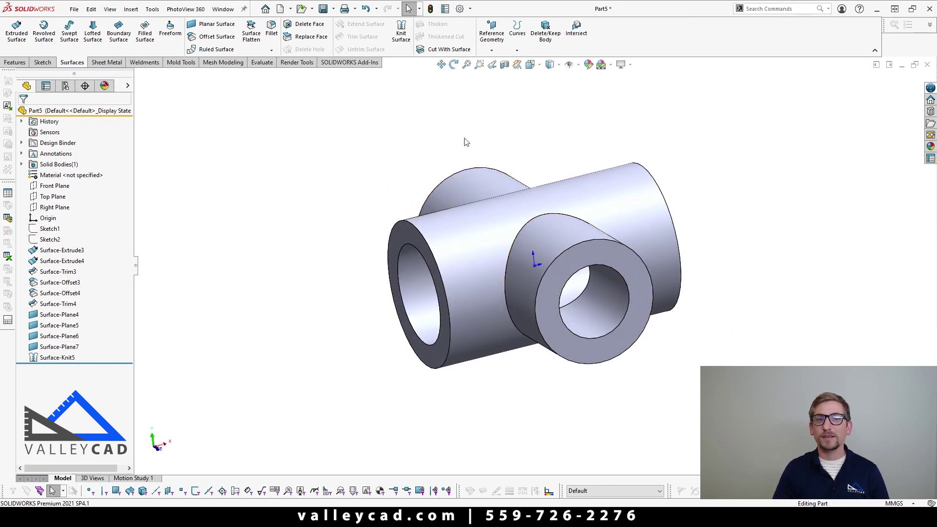
Cycle through open documents to Part4 and rotate it side-on.
{"action": "key", "text": "ctrl+Tab"}
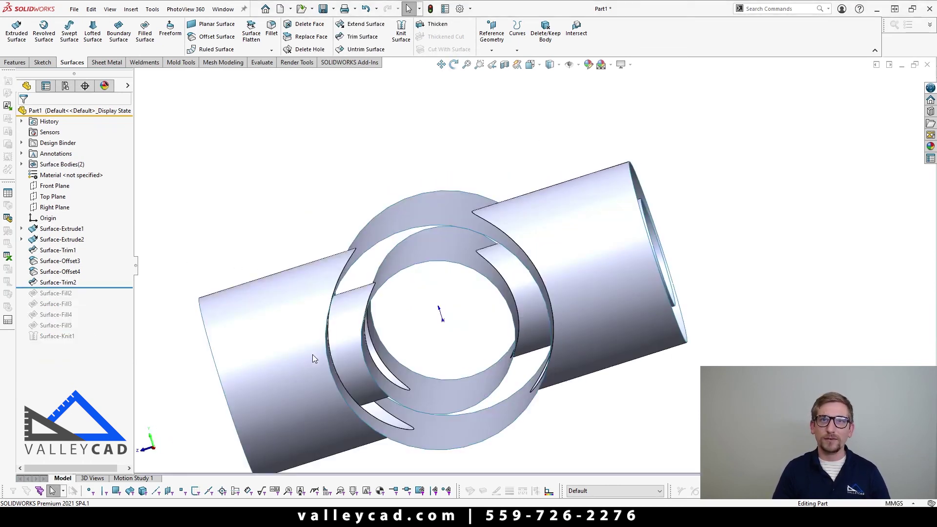
{"action": "key", "text": "ctrl+Tab"}
{"action": "key", "text": "ctrl+Tab"}
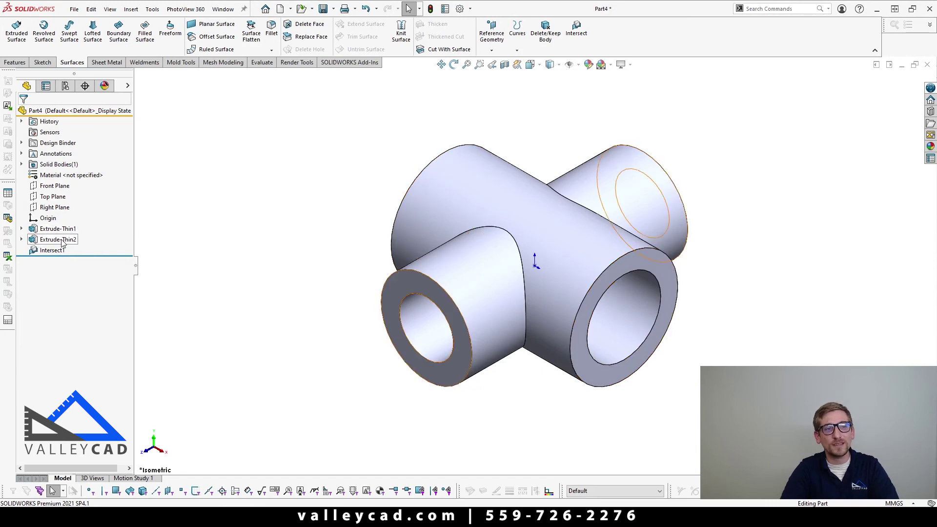
{"action": "middle_click_drag", "start_coordinate": [293, 245], "coordinate": [353, 189]}
Return to Part1 and roll it forward through Surface-Knit1, shown in isometric view.
{"action": "key", "text": "ctrl+Tab"}
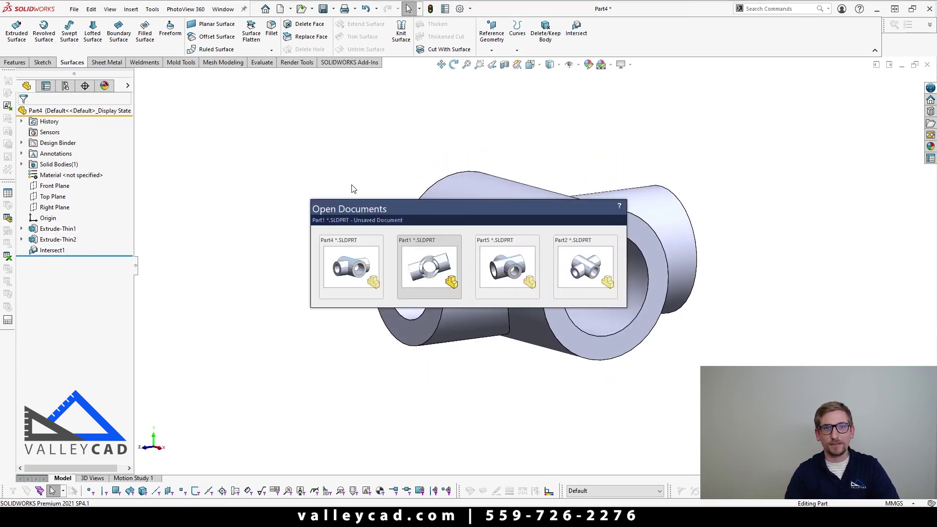
{"action": "key", "text": "ctrl+Tab"}
{"action": "key", "text": "ctrl+Tab"}
{"action": "key", "text": "ctrl+Tab"}
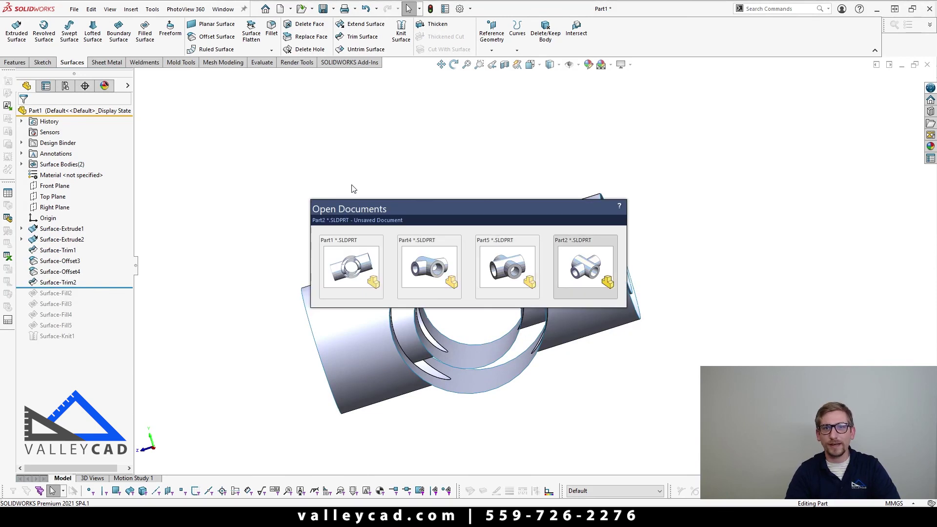
{"action": "key", "text": "ctrl+Tab"}
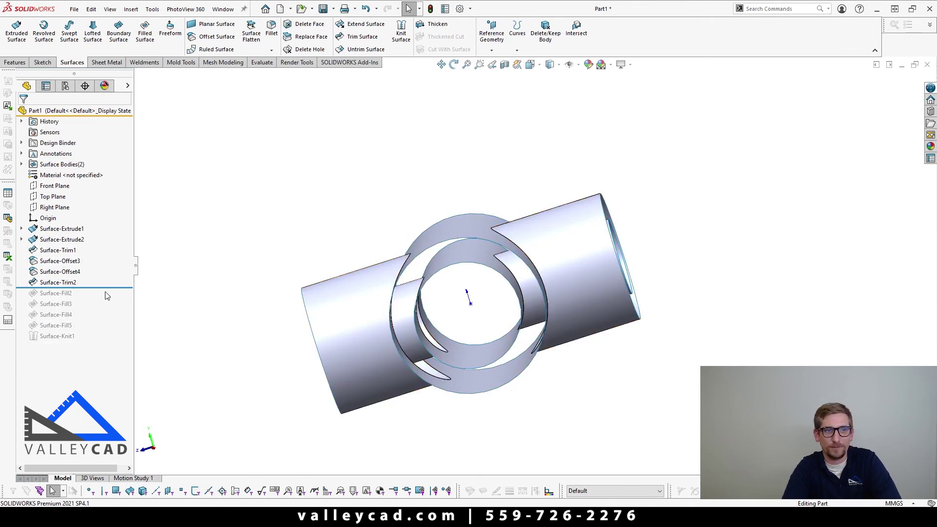
{"action": "left_click_drag", "start_coordinate": [110, 288], "coordinate": [107, 342]}
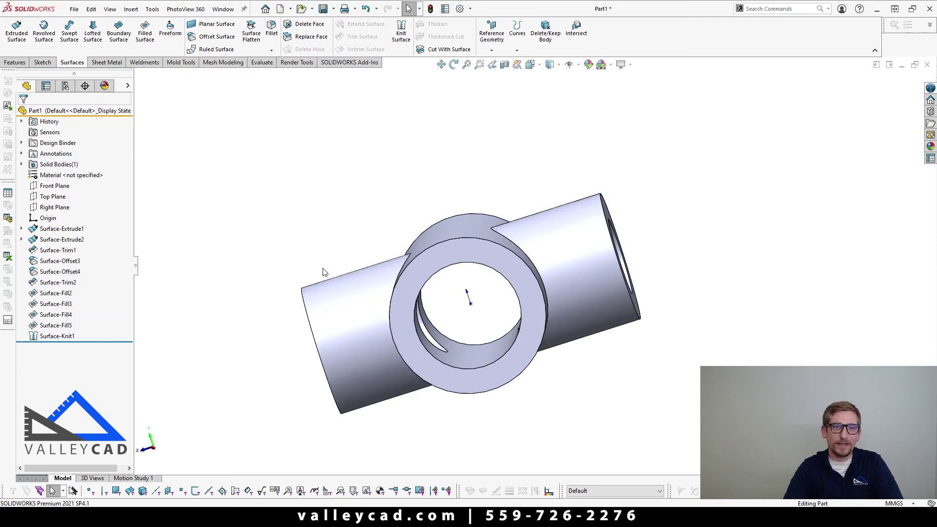
{"action": "key", "text": "ctrl+7"}
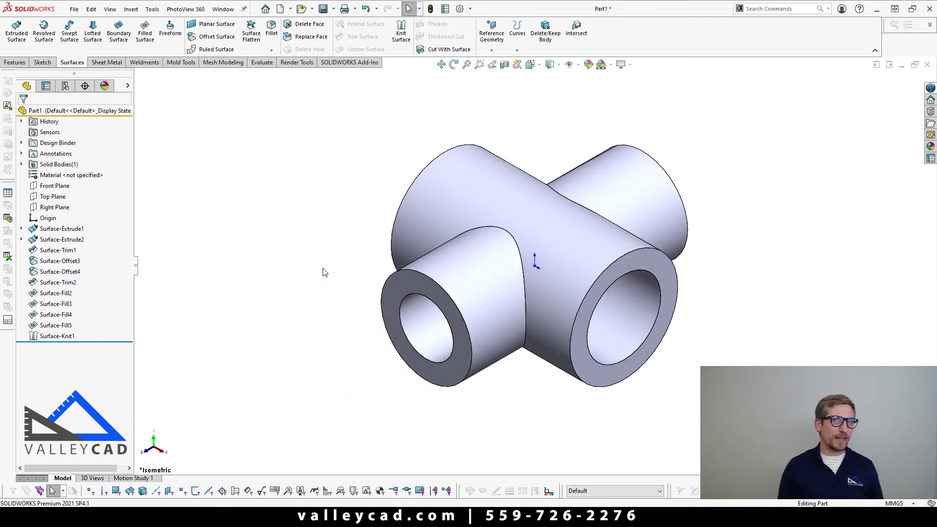